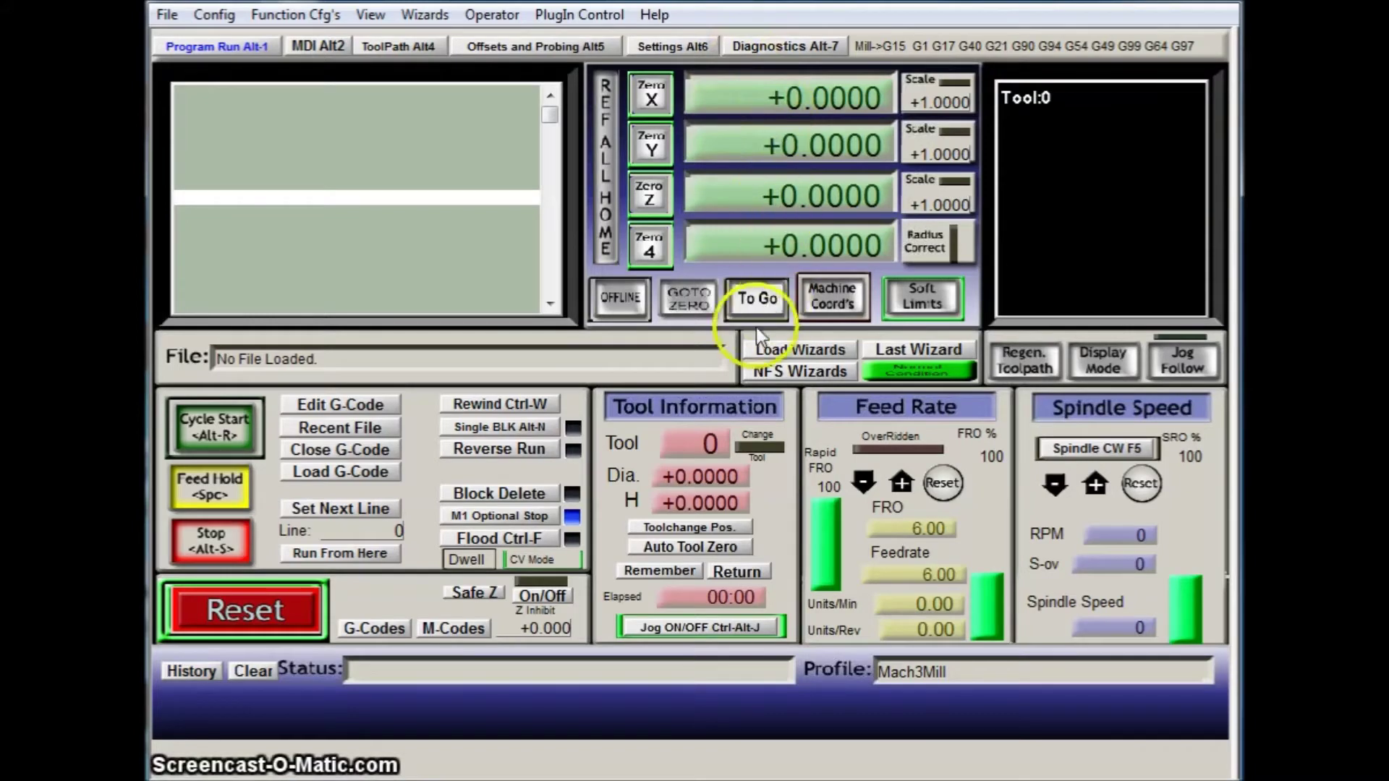
- Jog the machine in the positive X and Y directions to about X 137.5 and Y 171.5
click(823, 300)
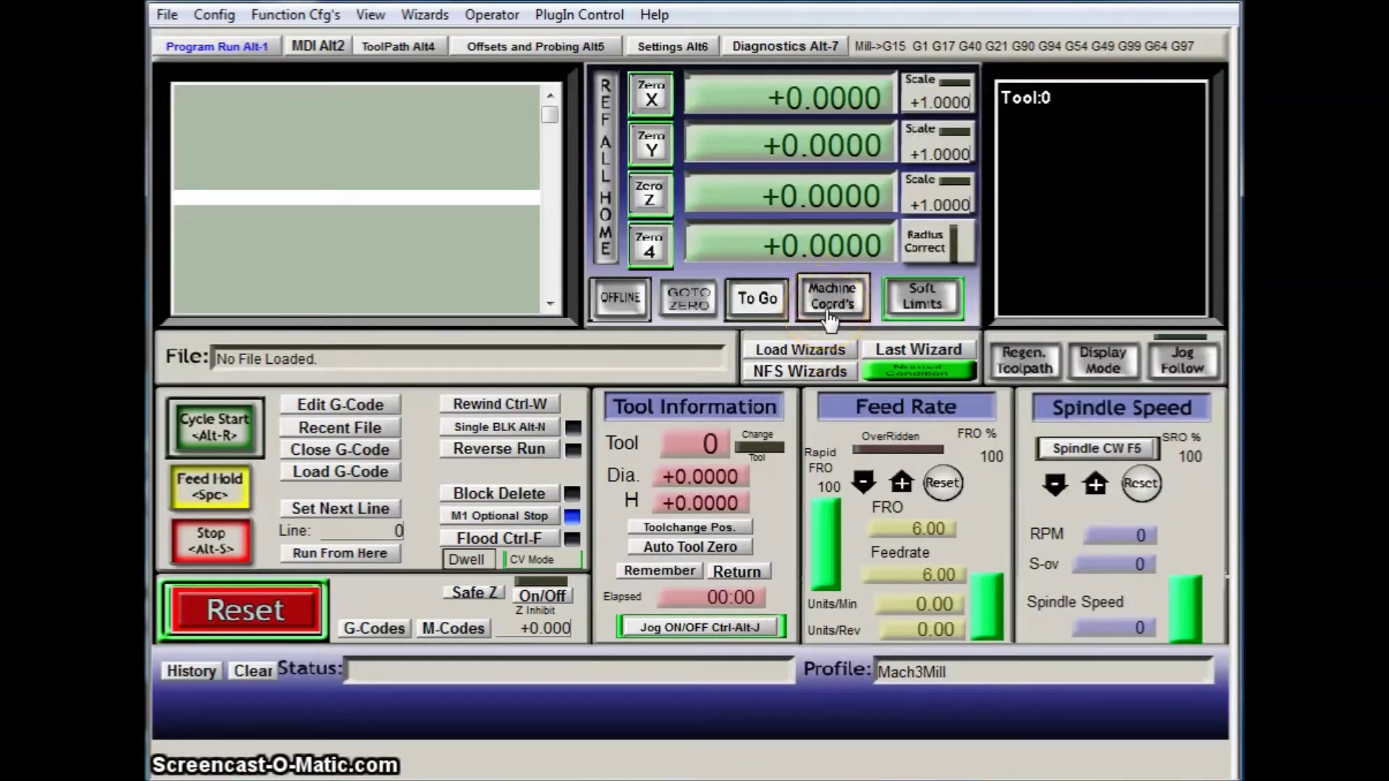
key(Right)
key(Up)
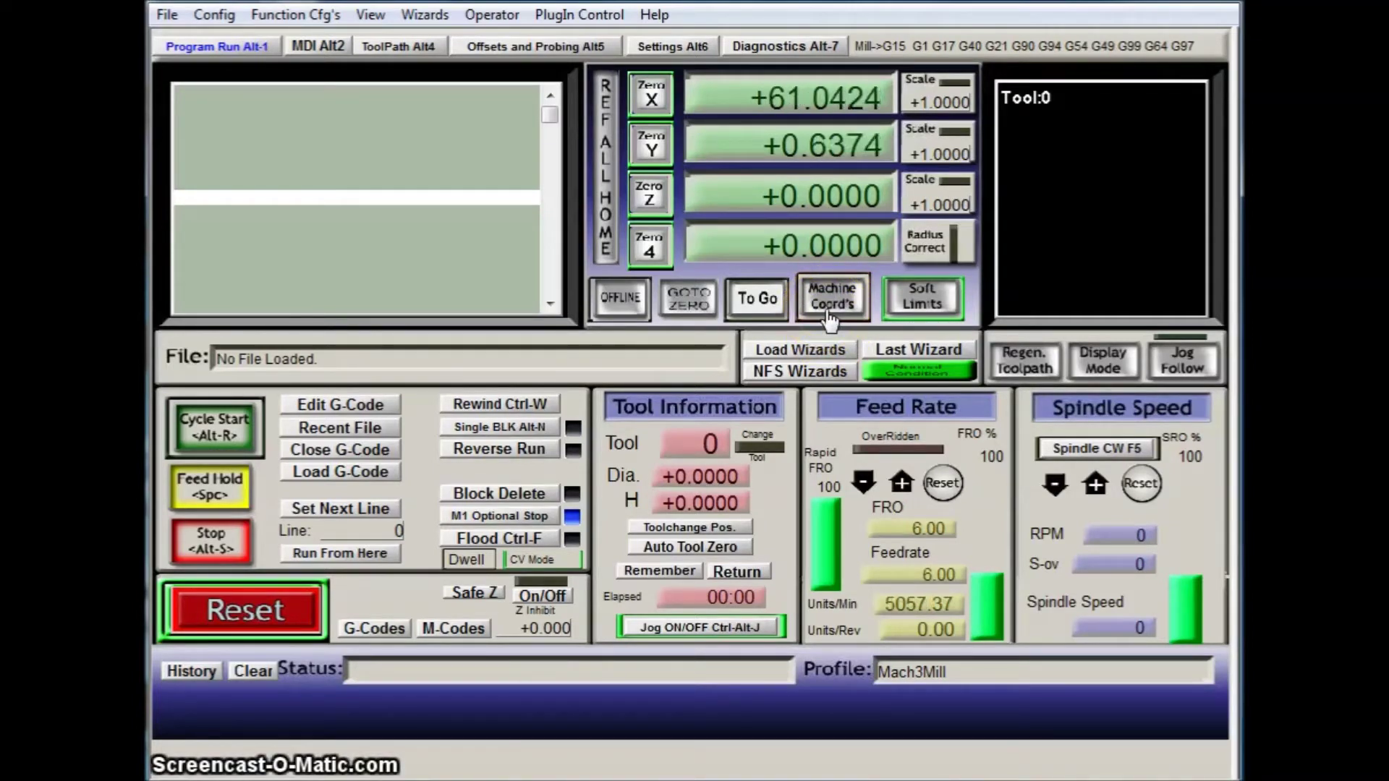
key(Right)
key(Up)
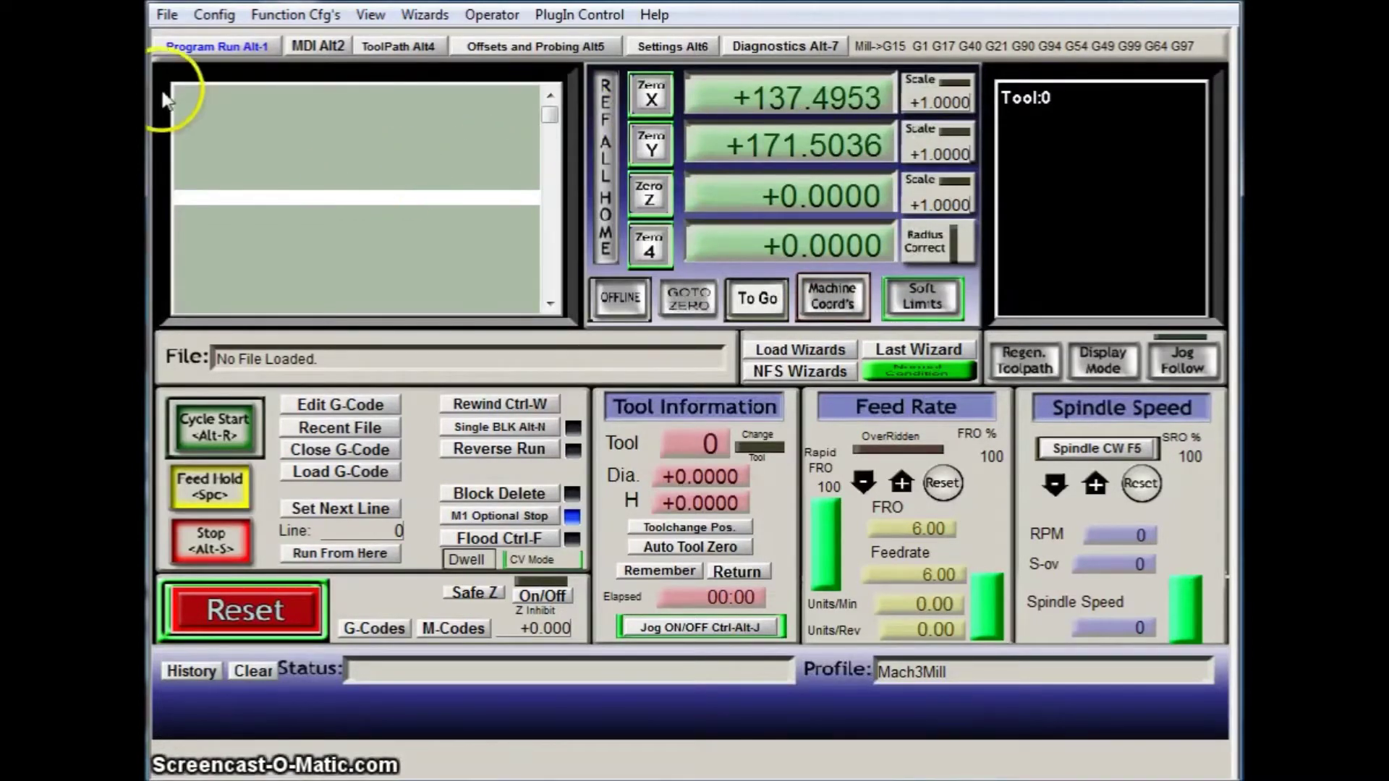
- Review the port setup, the motor output pins and the full input signals list in the Ports and Pins configuration
click(202, 16)
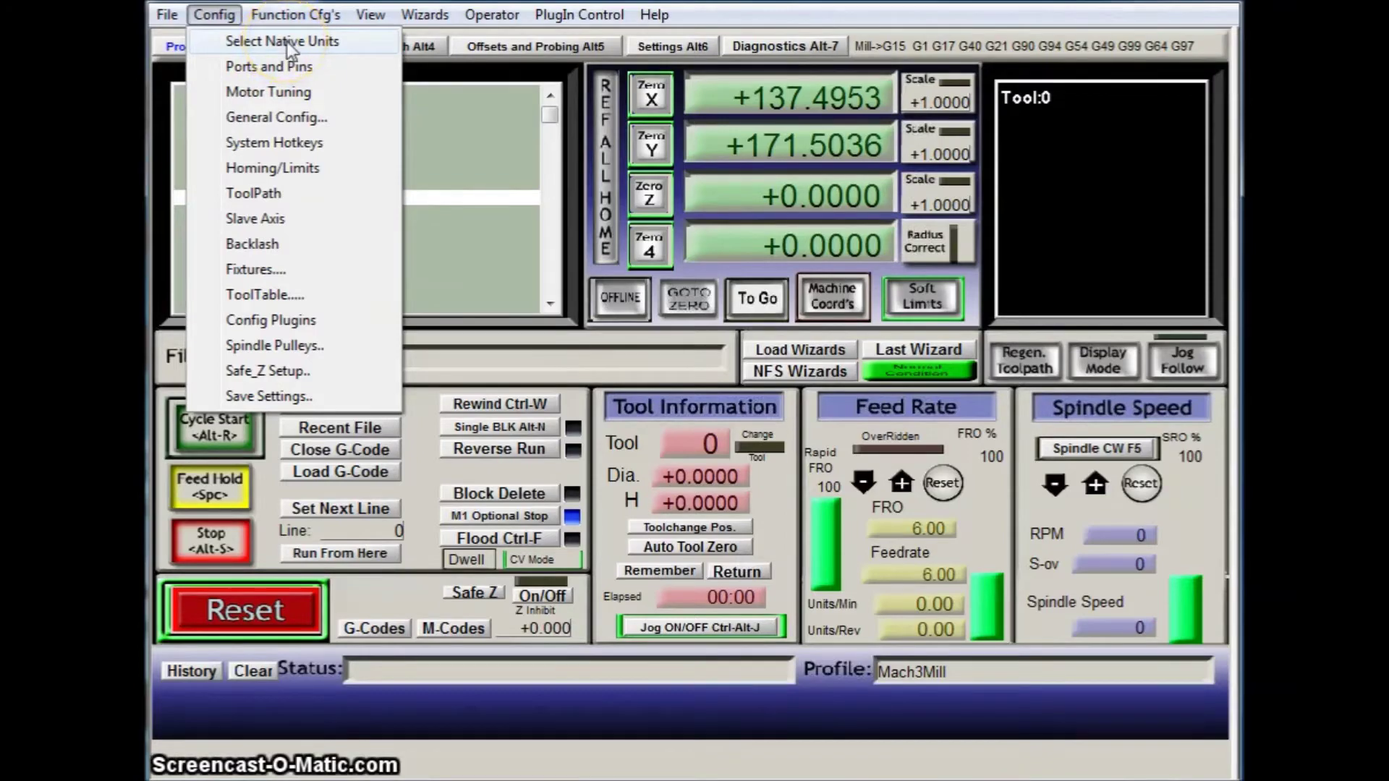
click(286, 66)
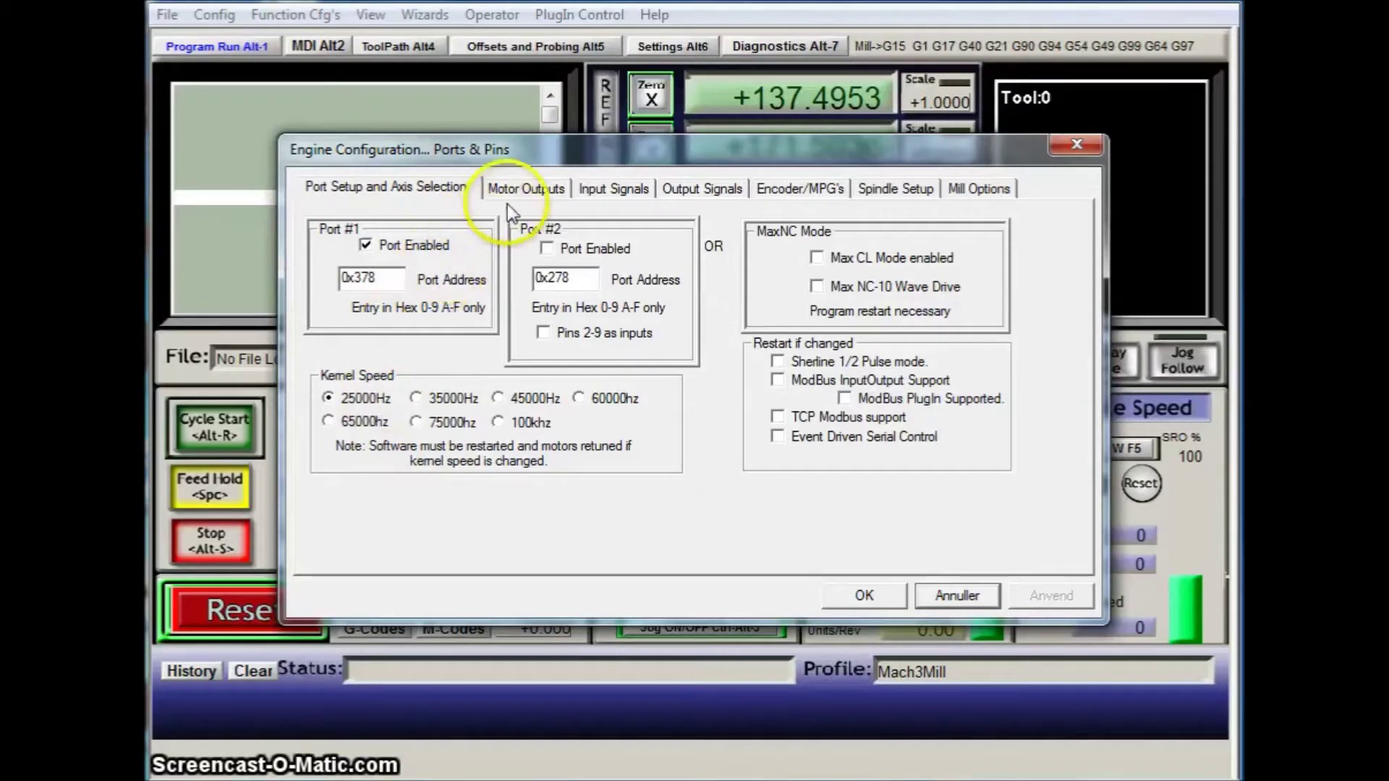
click(515, 186)
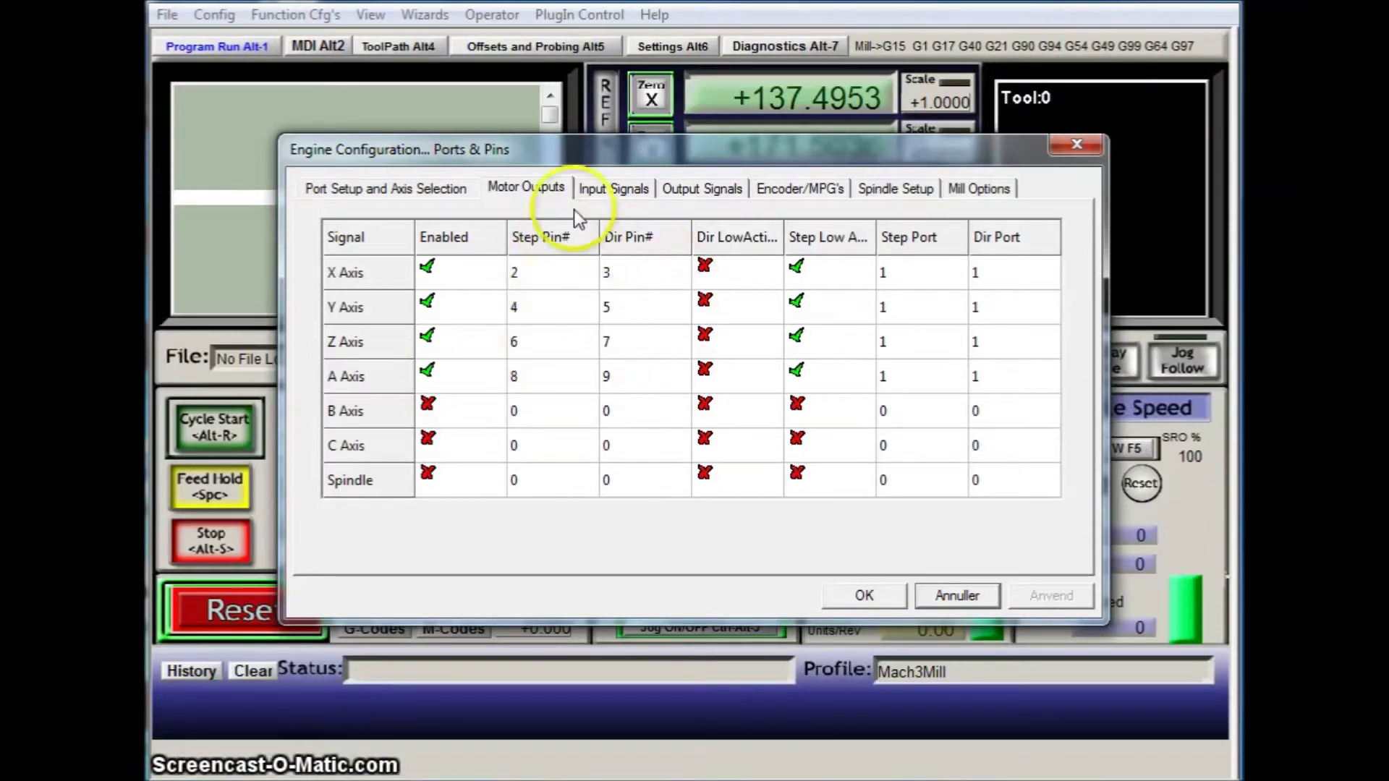
click(595, 190)
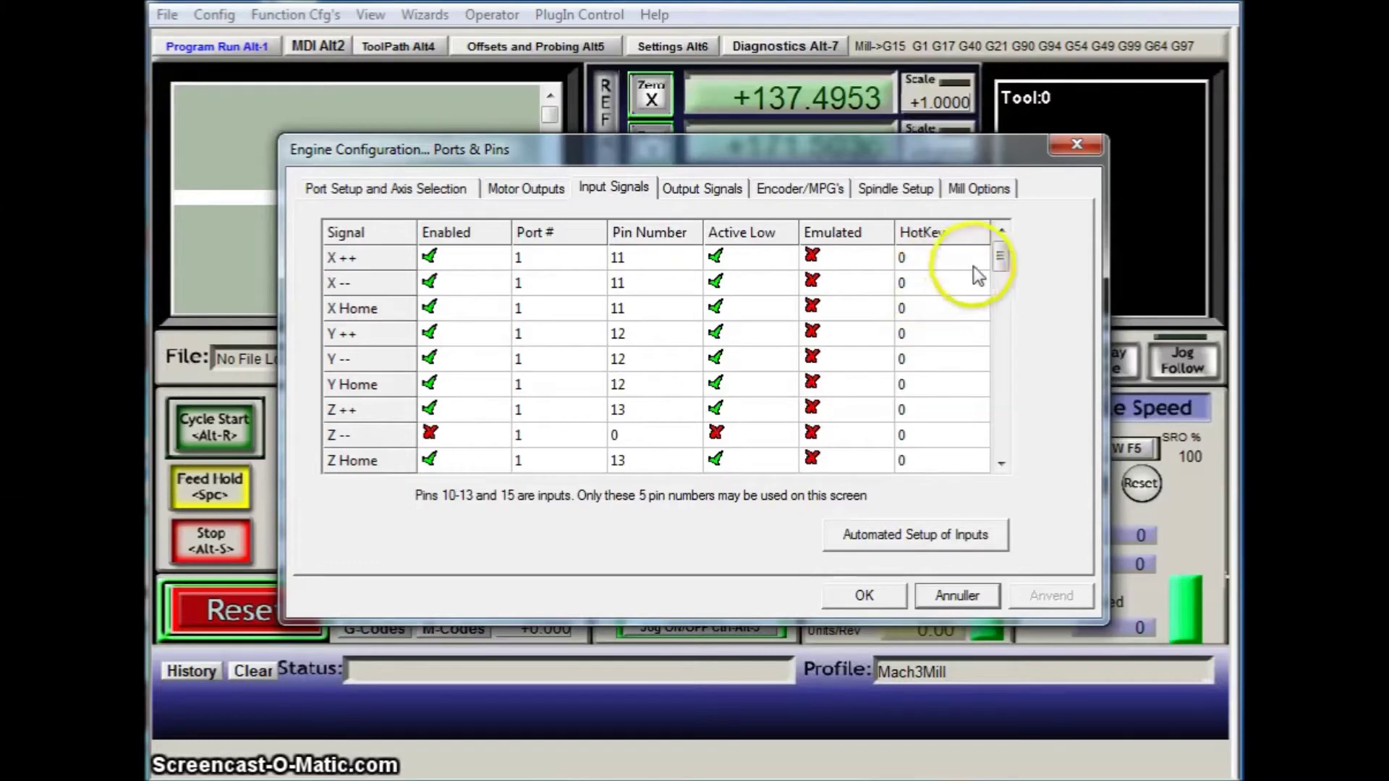
drag(1003, 262, 997, 332)
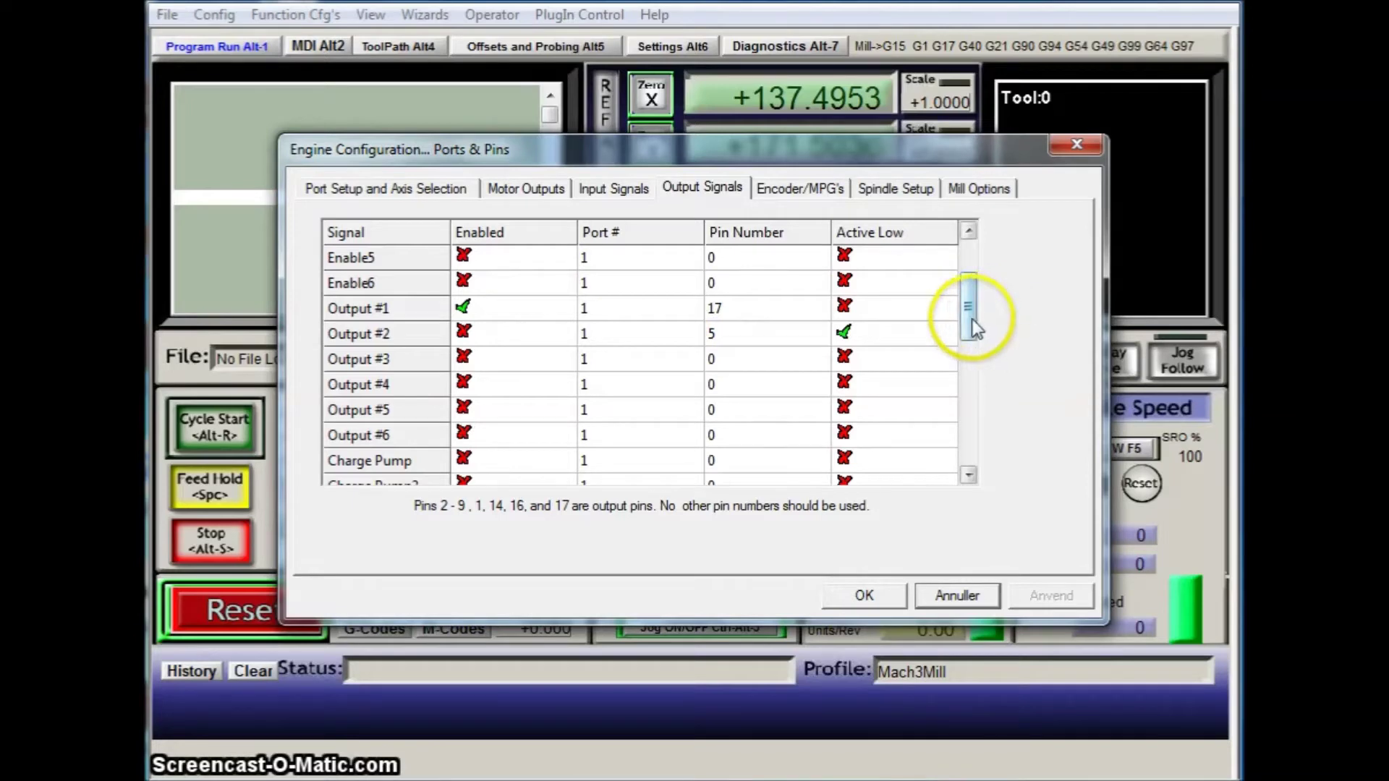
- Review the output signals and spindle setup, then accept the Ports and Pins configuration and reset the controller
mouse_move(970, 310)
mouse_down()
mouse_move(930, 459)
mouse_move(957, 305)
mouse_up()
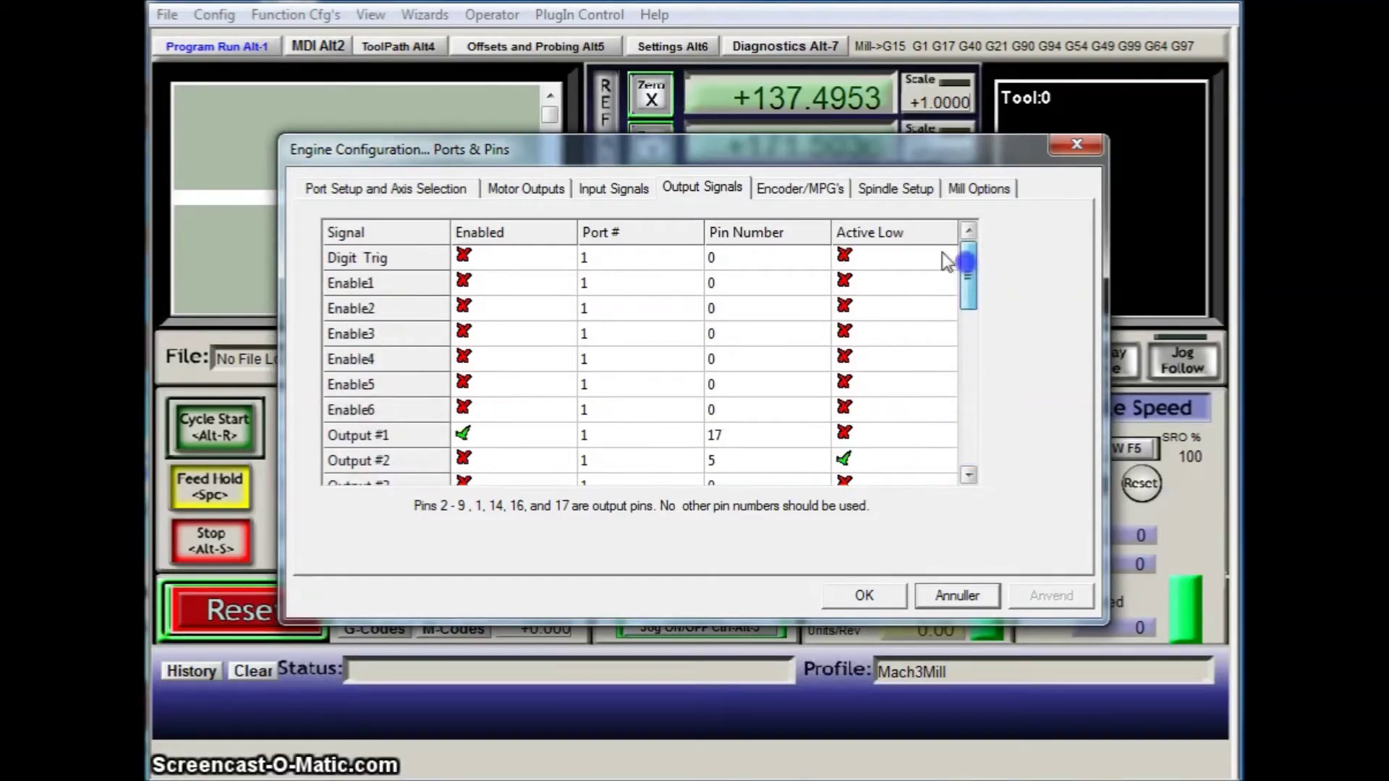
click(875, 192)
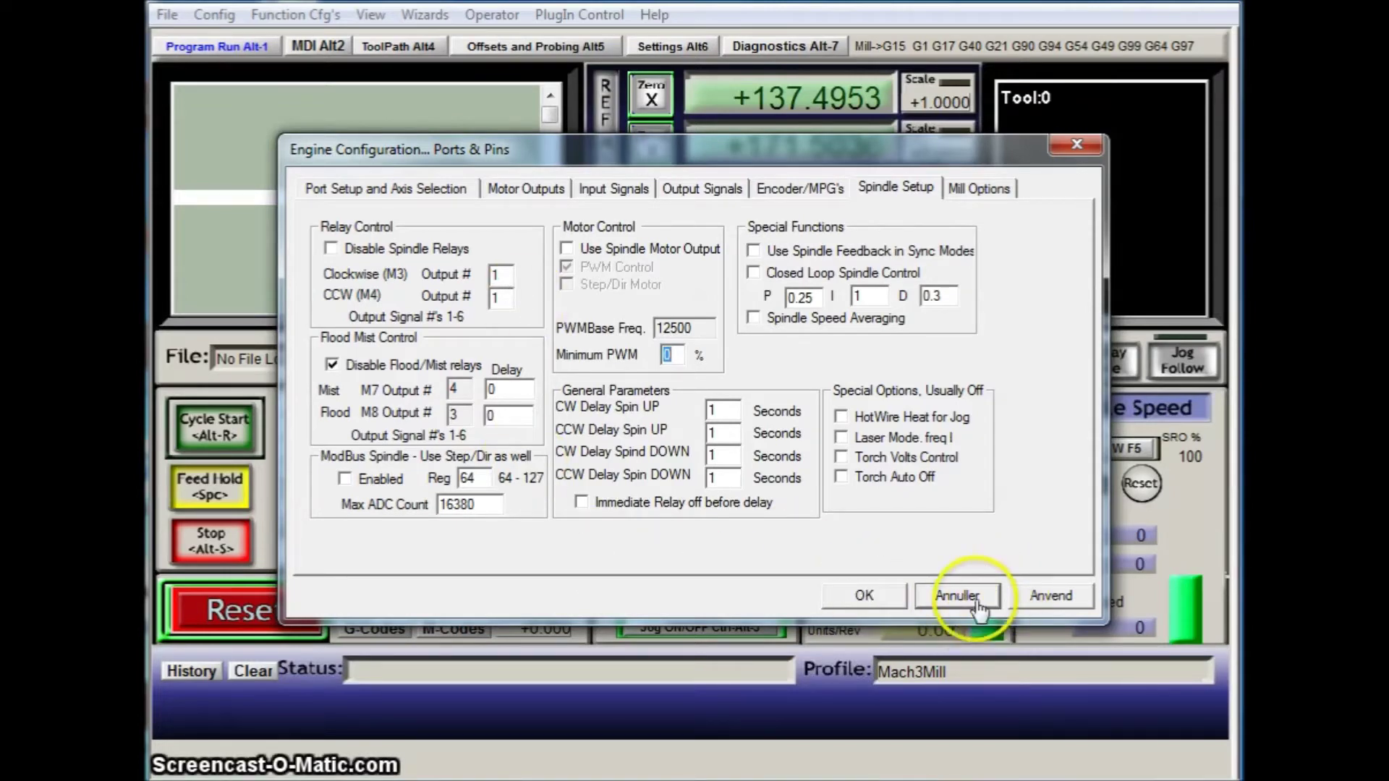
click(865, 598)
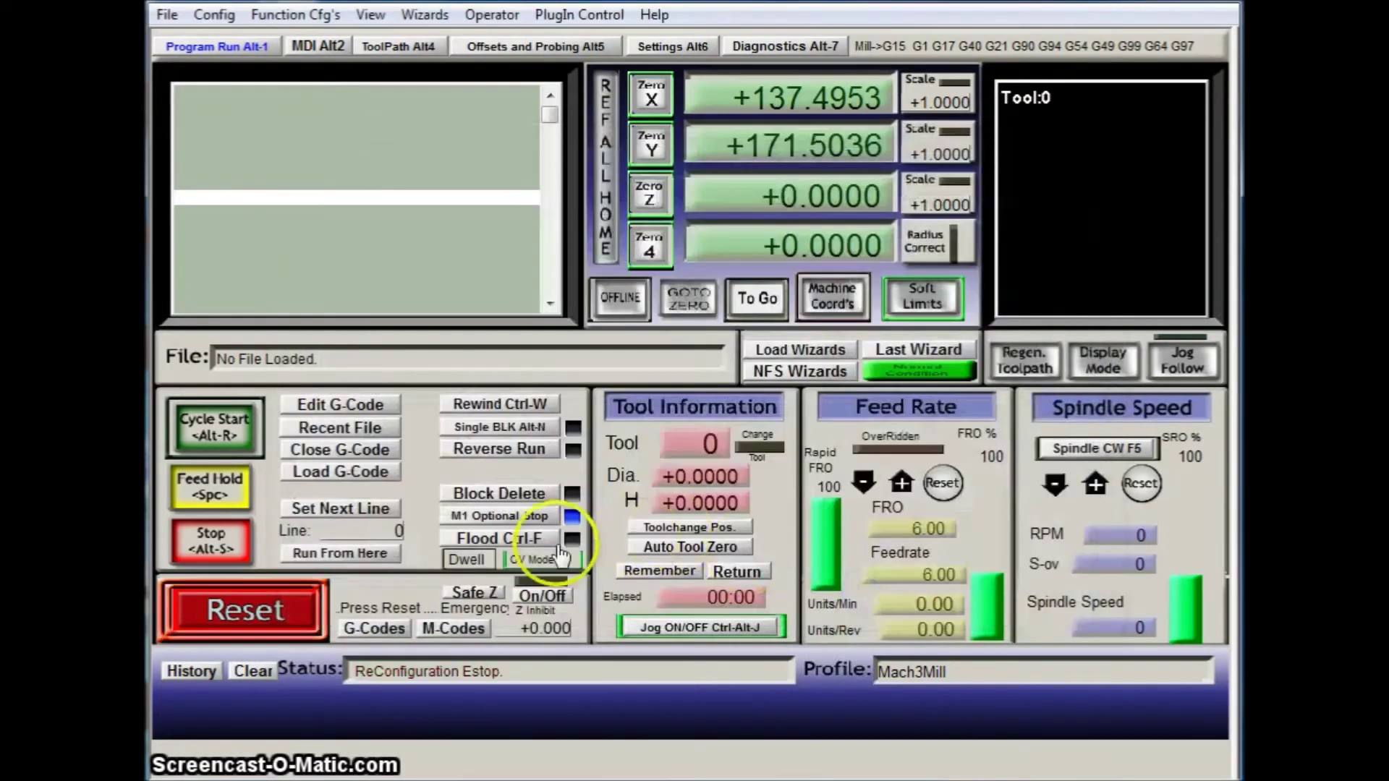
click(227, 619)
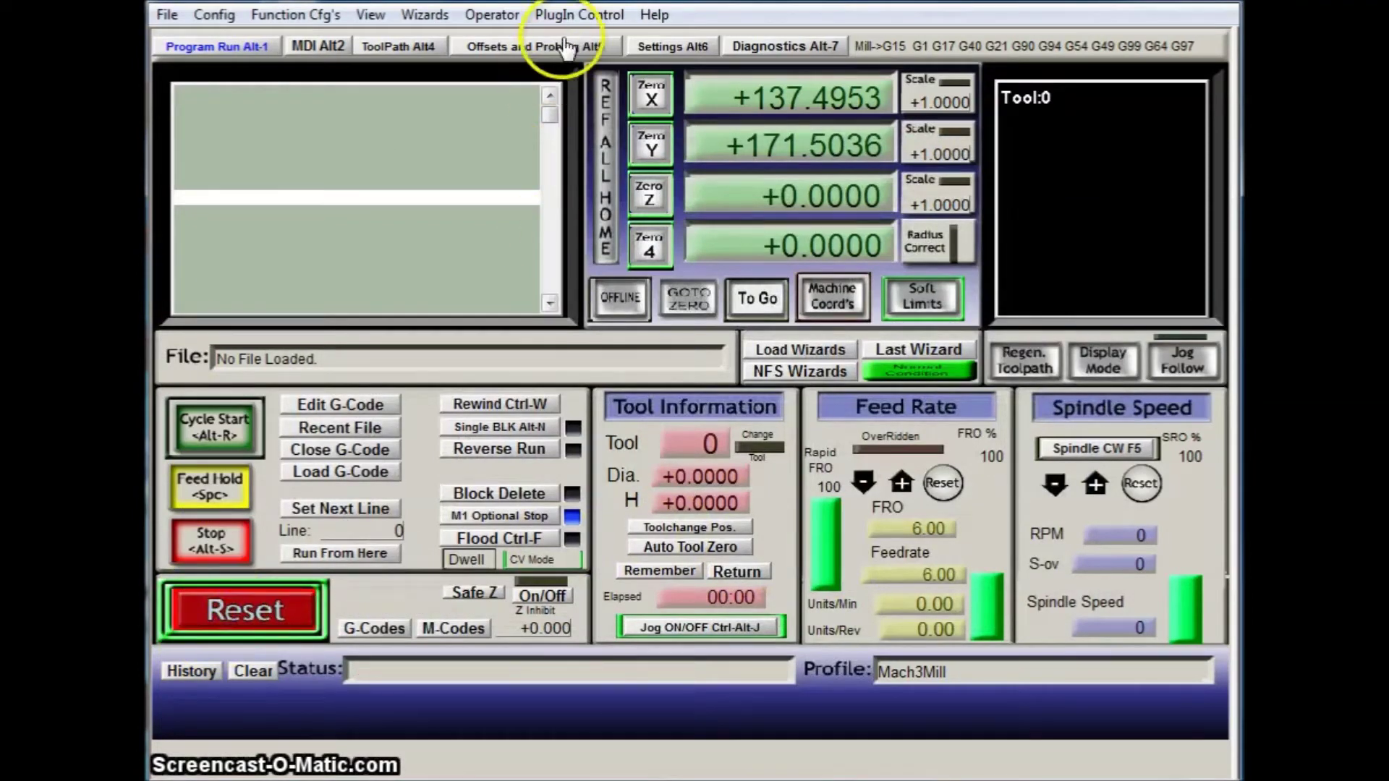
- Test the spindle relay output by toggling the spindle on and off from the diagnostics screen
click(762, 49)
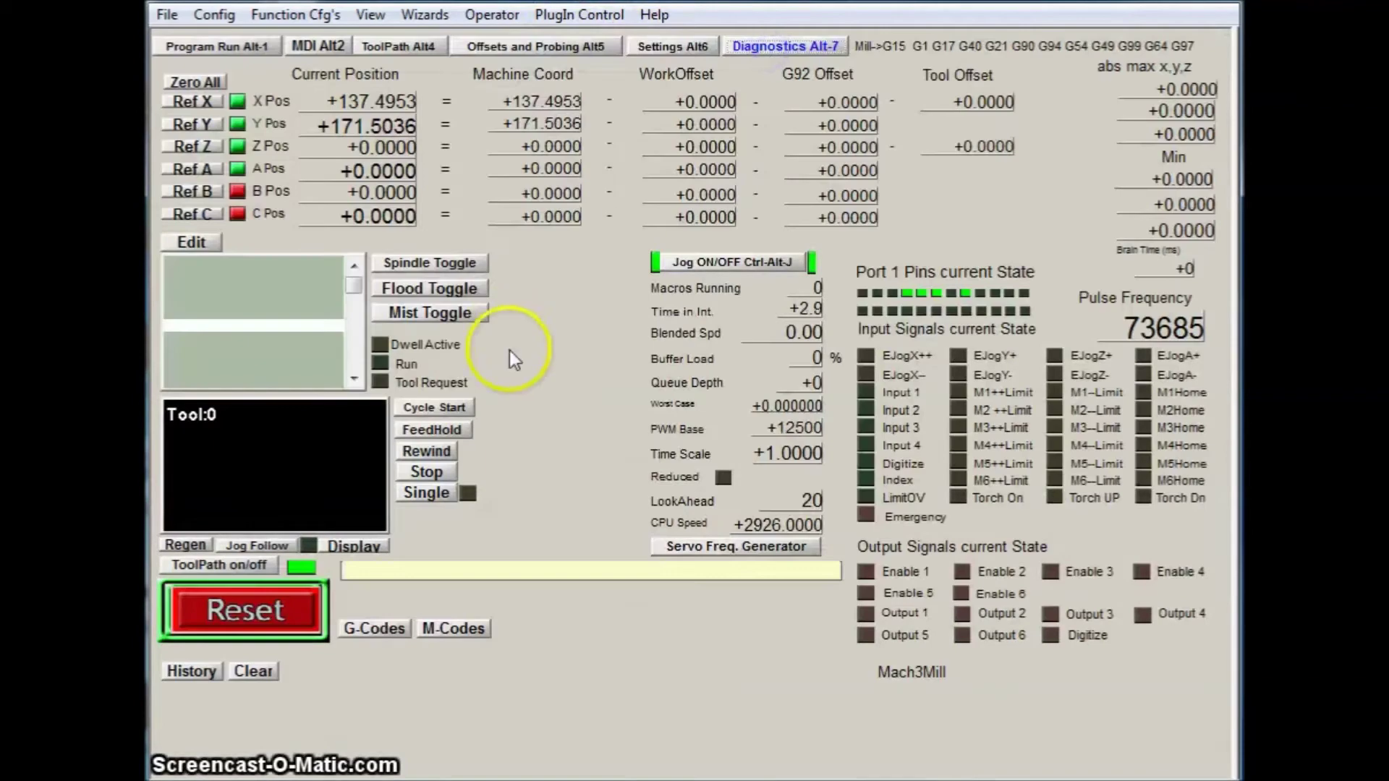
click(432, 264)
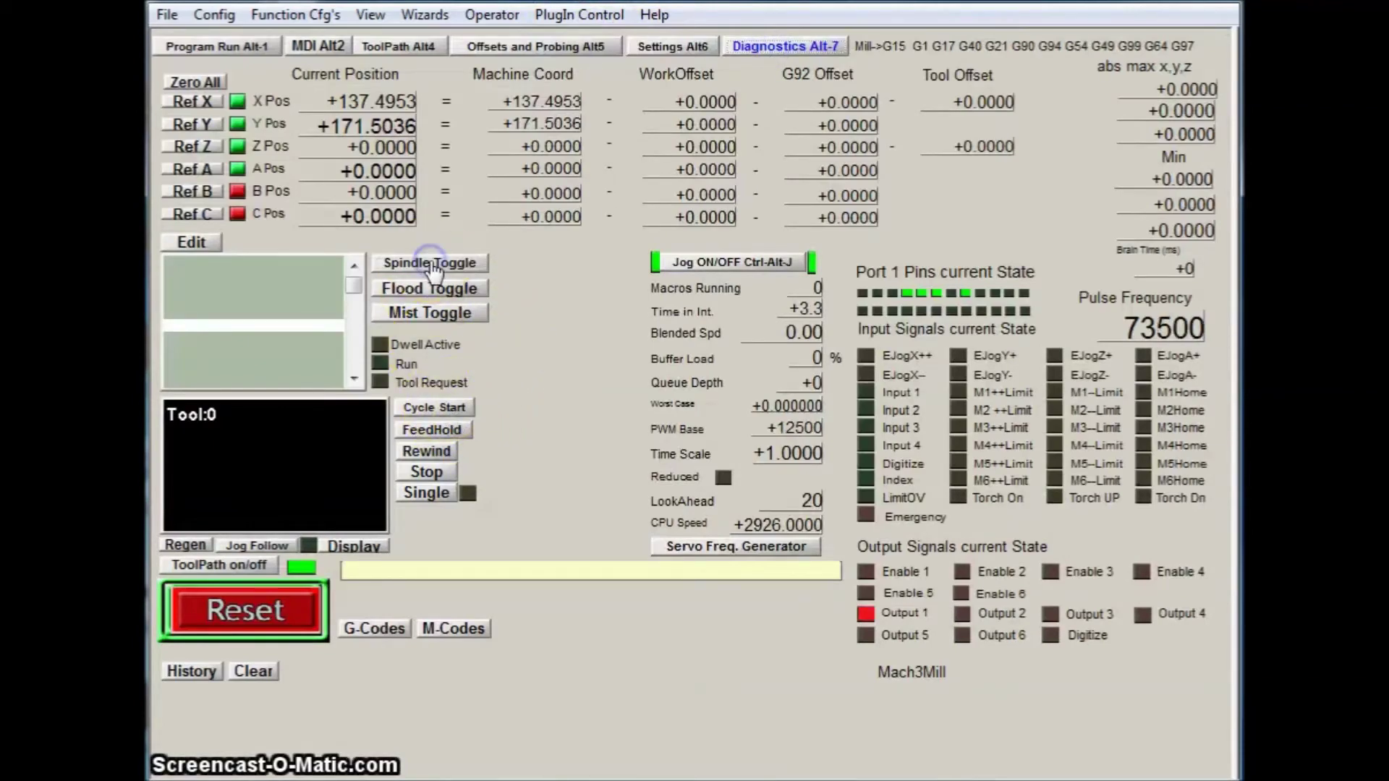
click(368, 217)
- Review the motor tuning profiles of the X, Y, Z and A axes and close the motor tuning setup
click(214, 15)
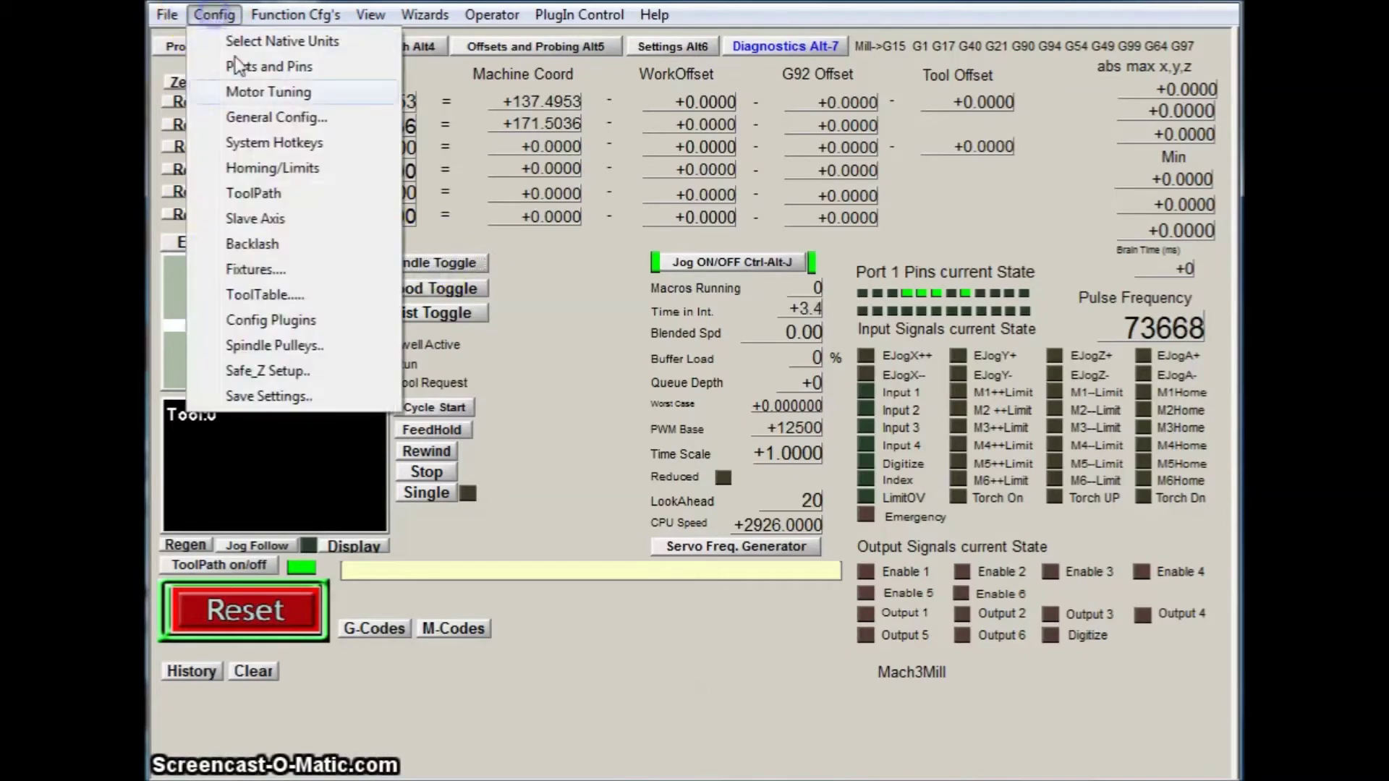
click(280, 93)
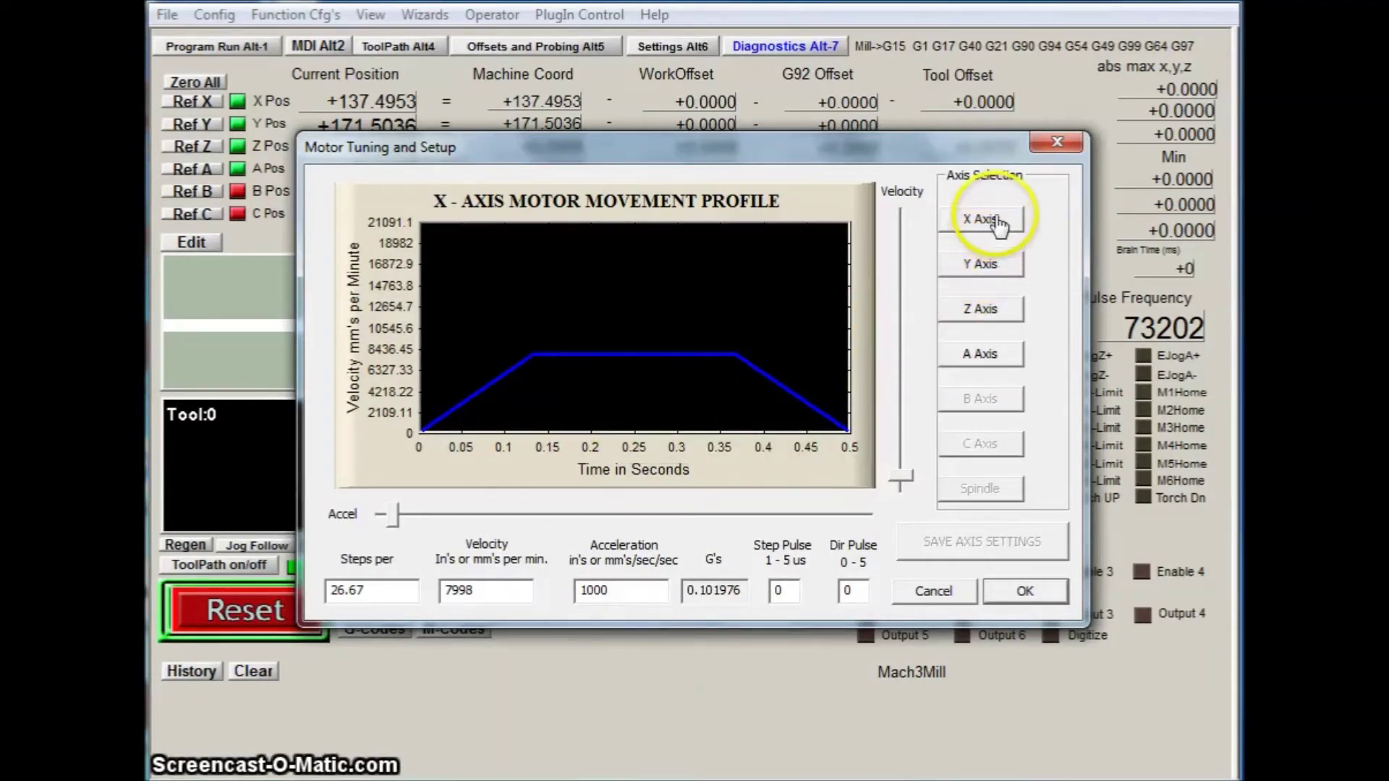
click(962, 274)
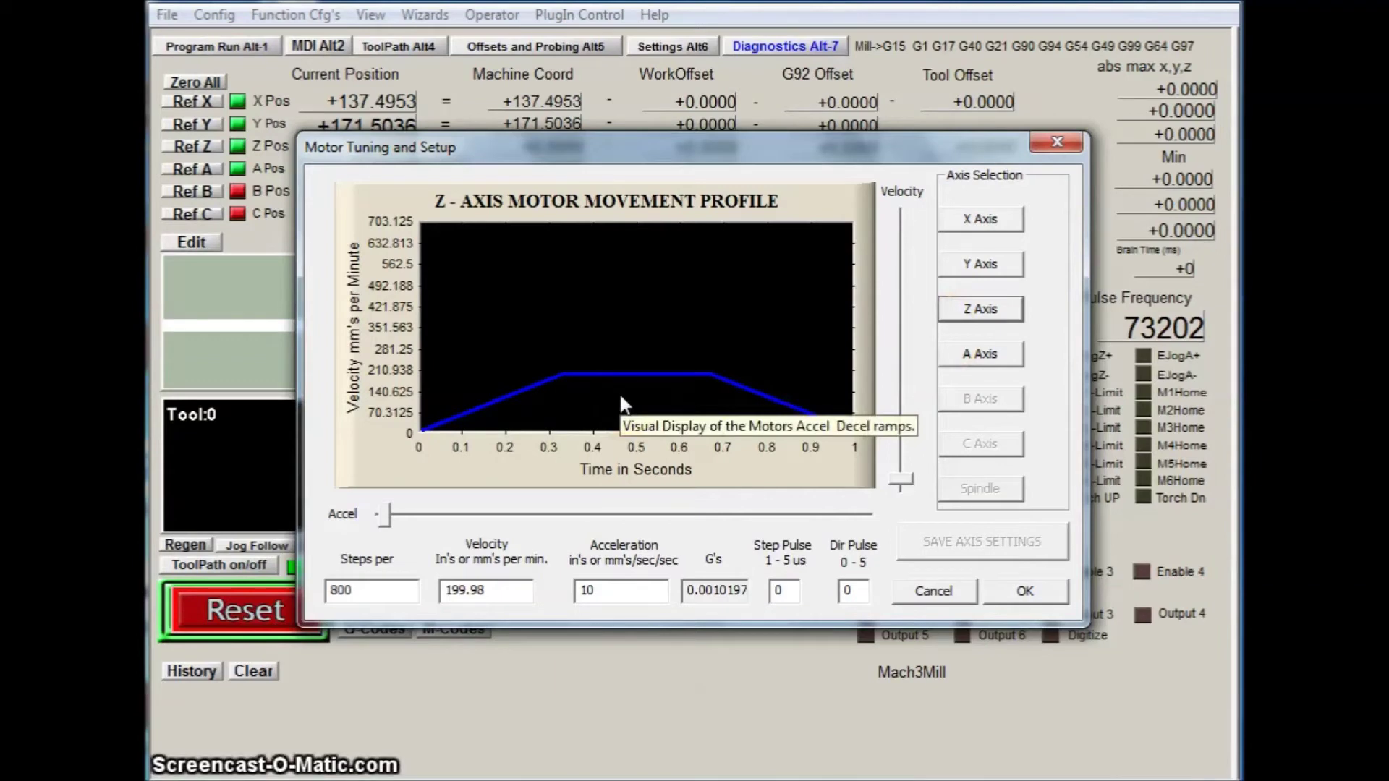
click(397, 580)
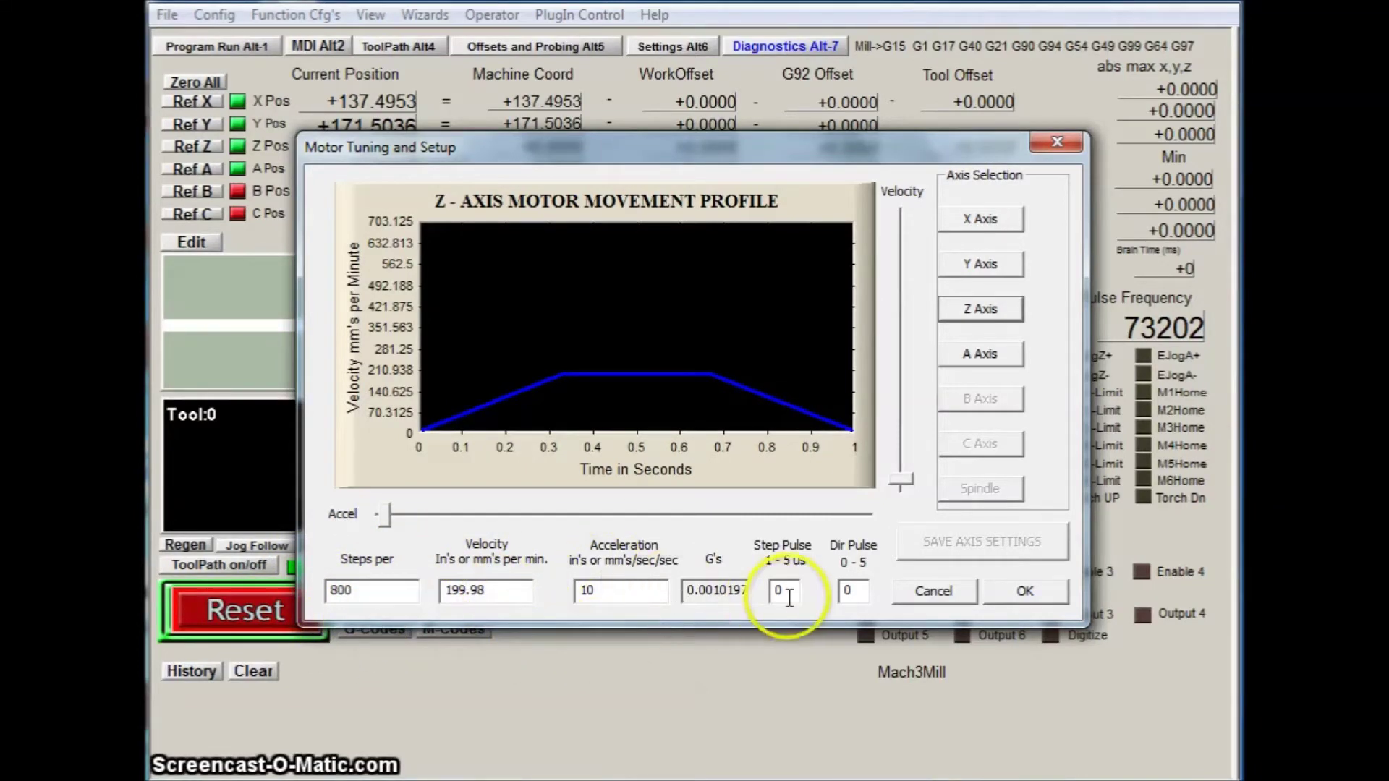
click(973, 355)
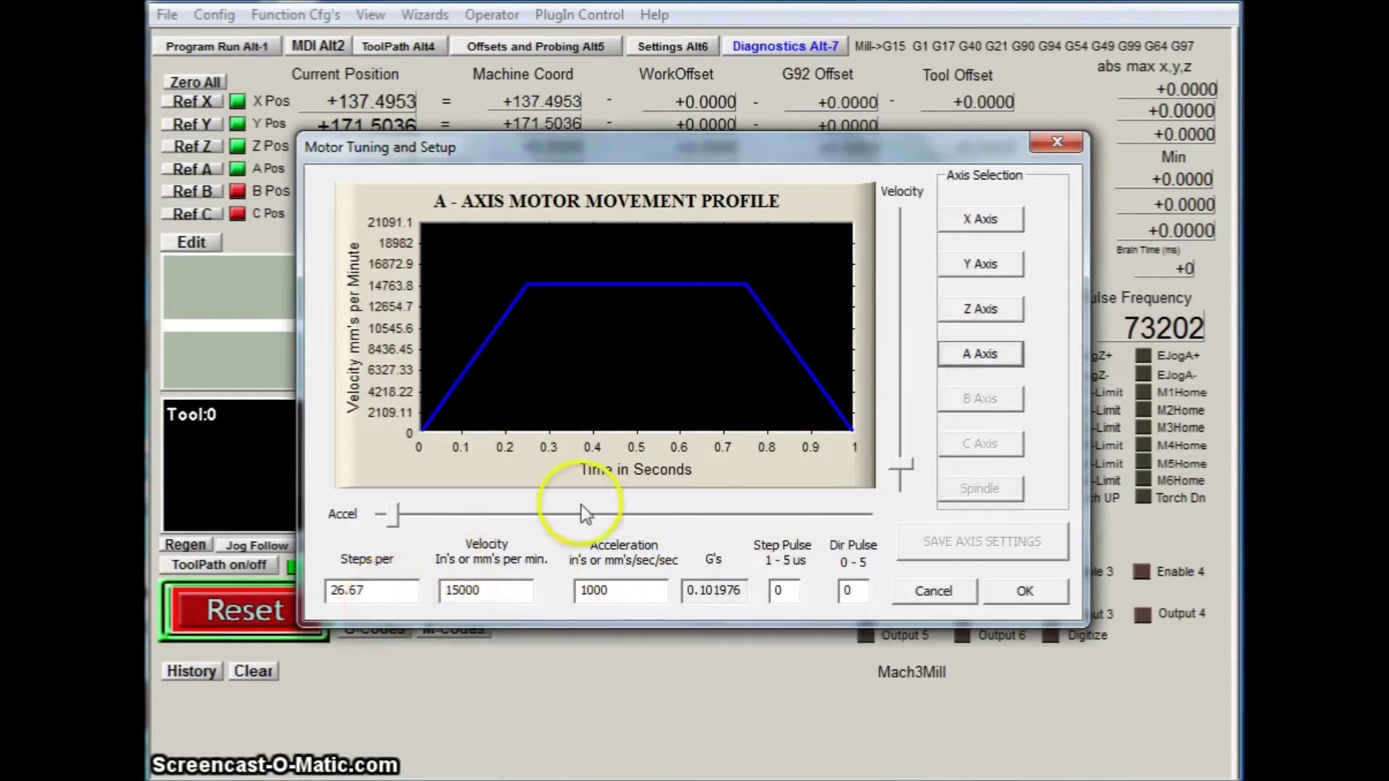
click(997, 592)
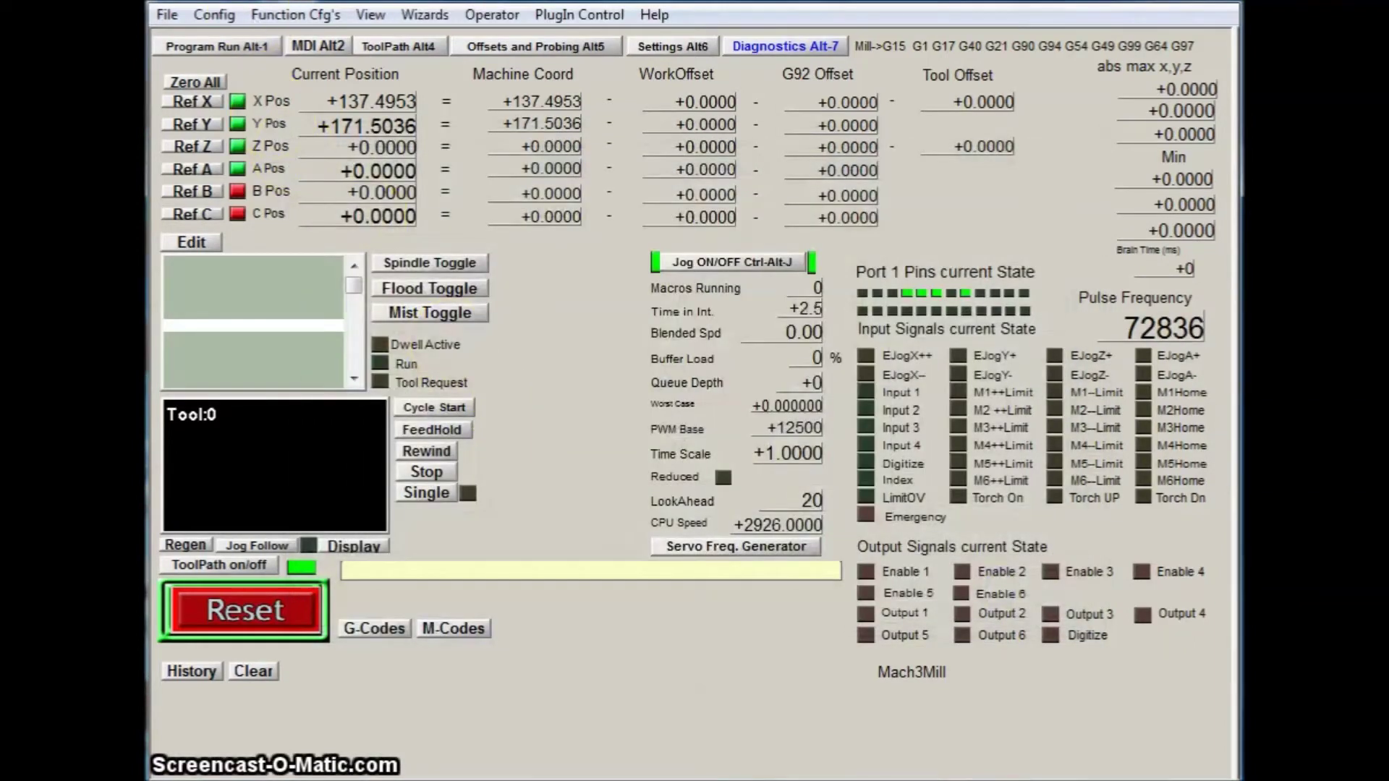
- Review the general logic configuration options and close the configuration
click(215, 15)
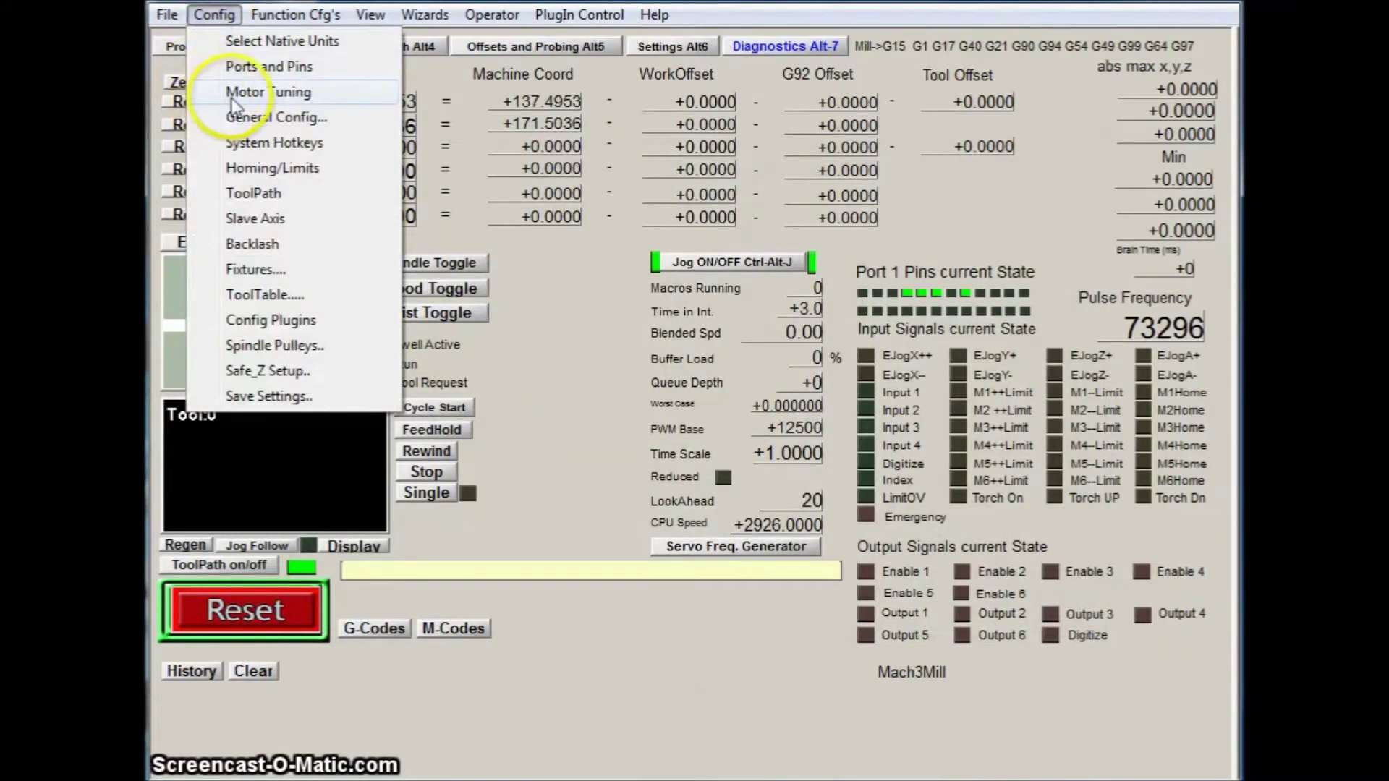
click(265, 123)
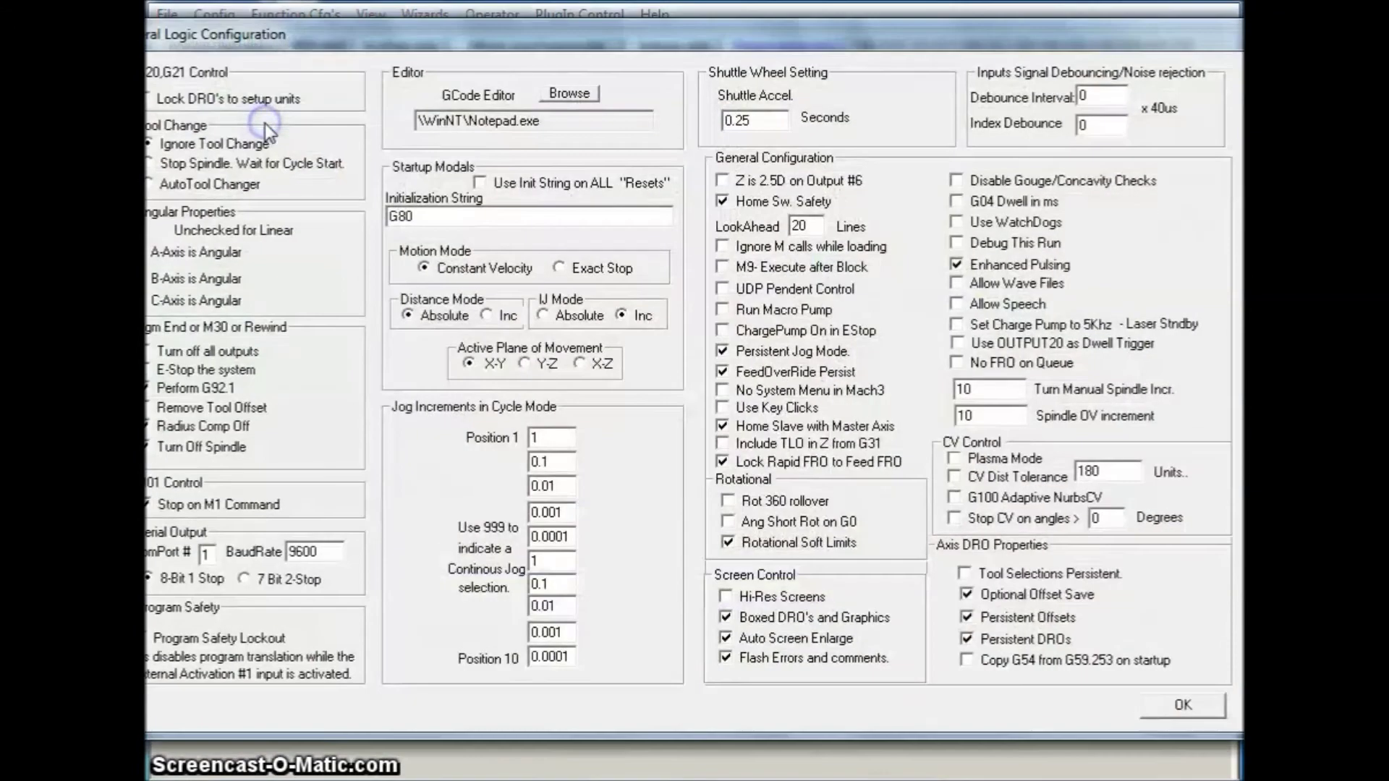
click(726, 442)
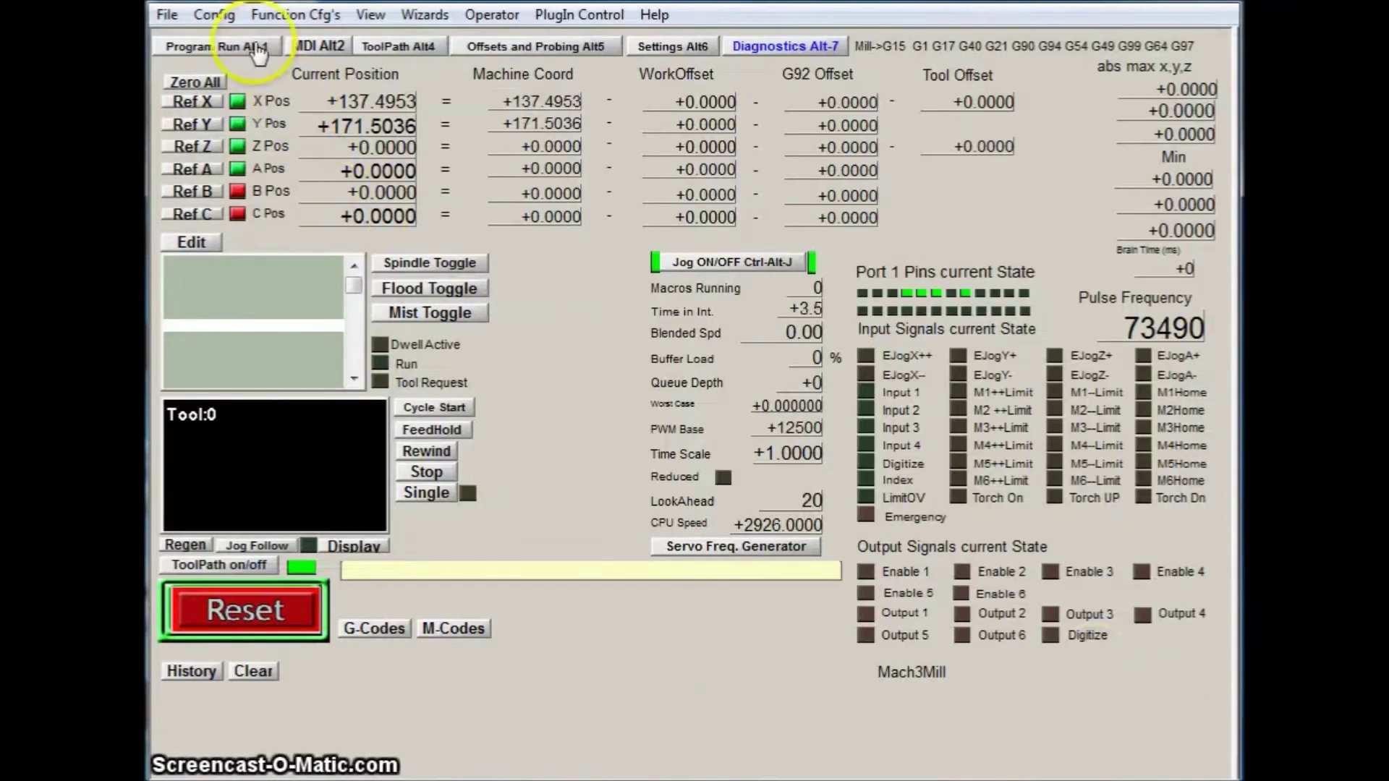
- Review the homing and soft limit settings of all axes, including the reversed directions, and accept them
click(214, 15)
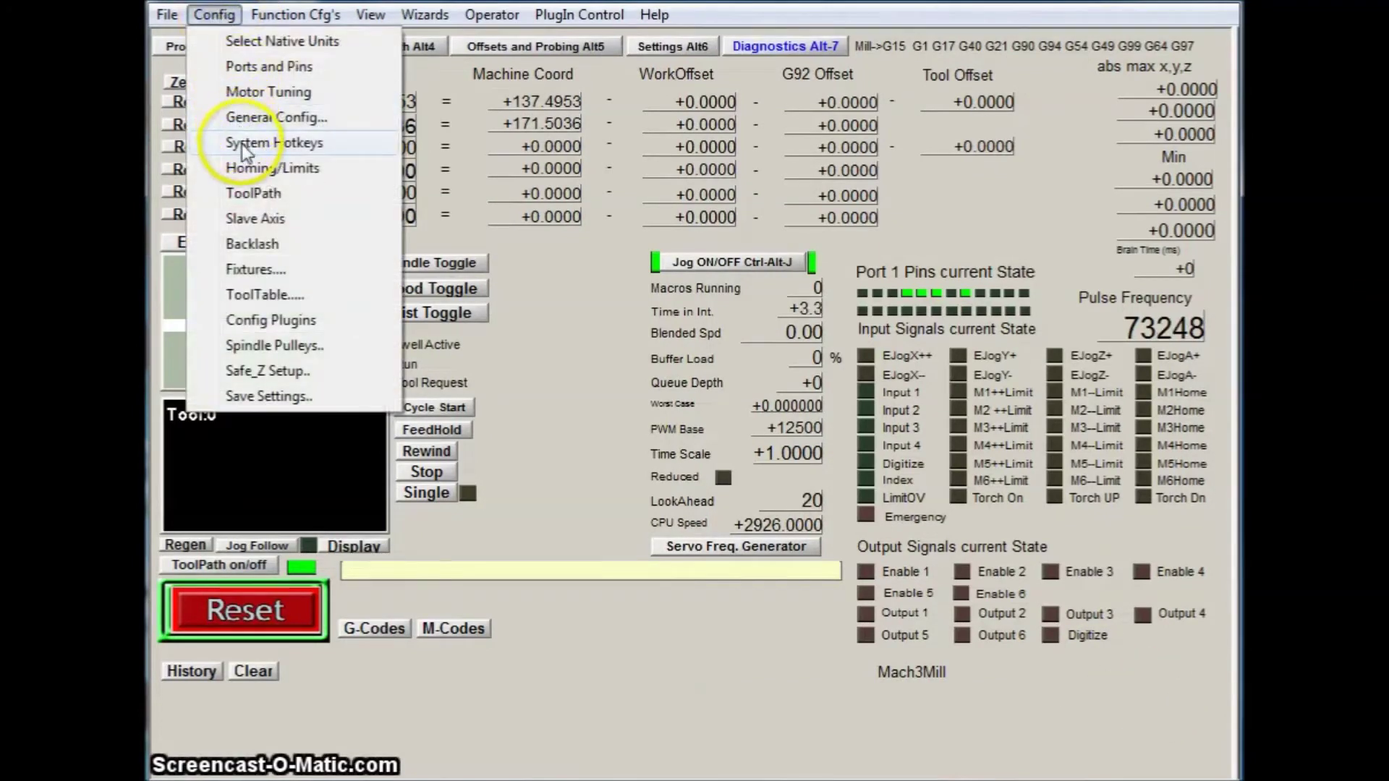
click(244, 168)
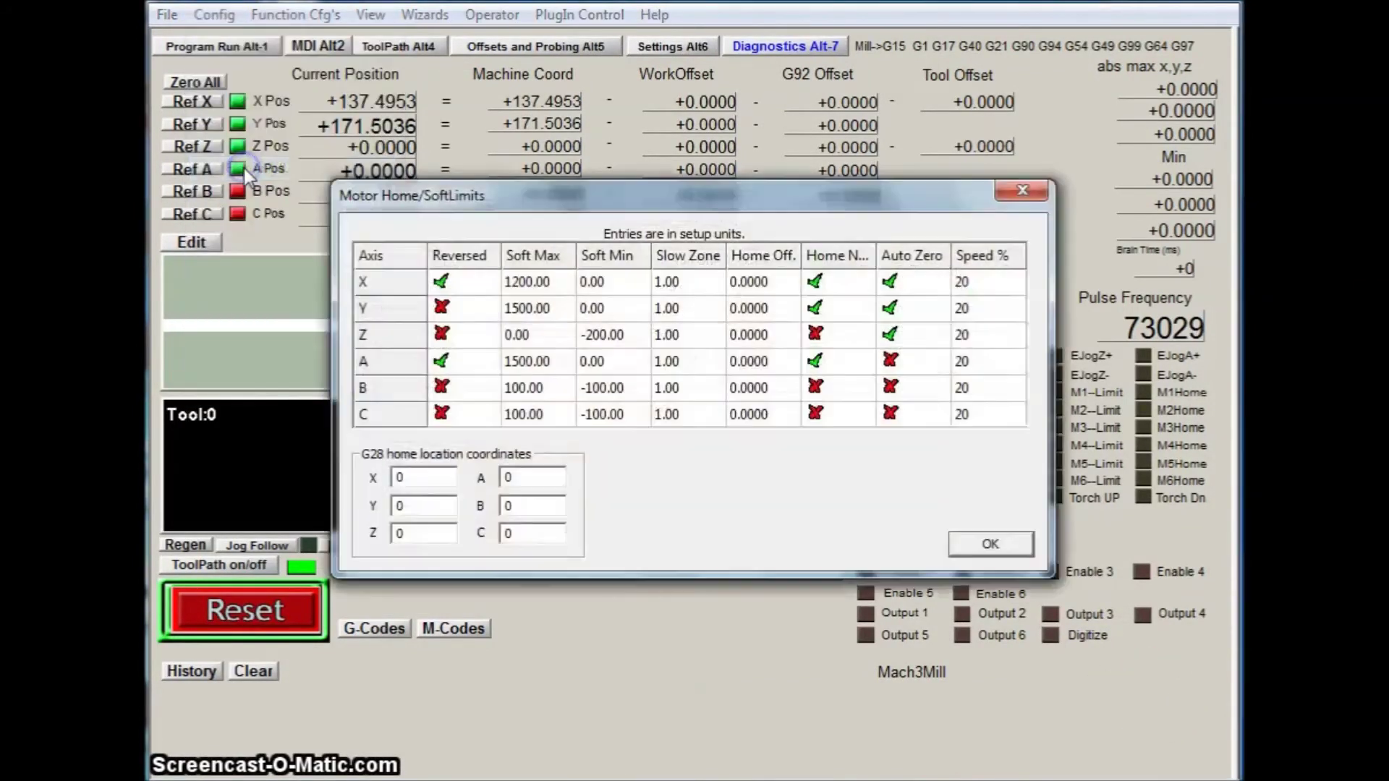
click(470, 332)
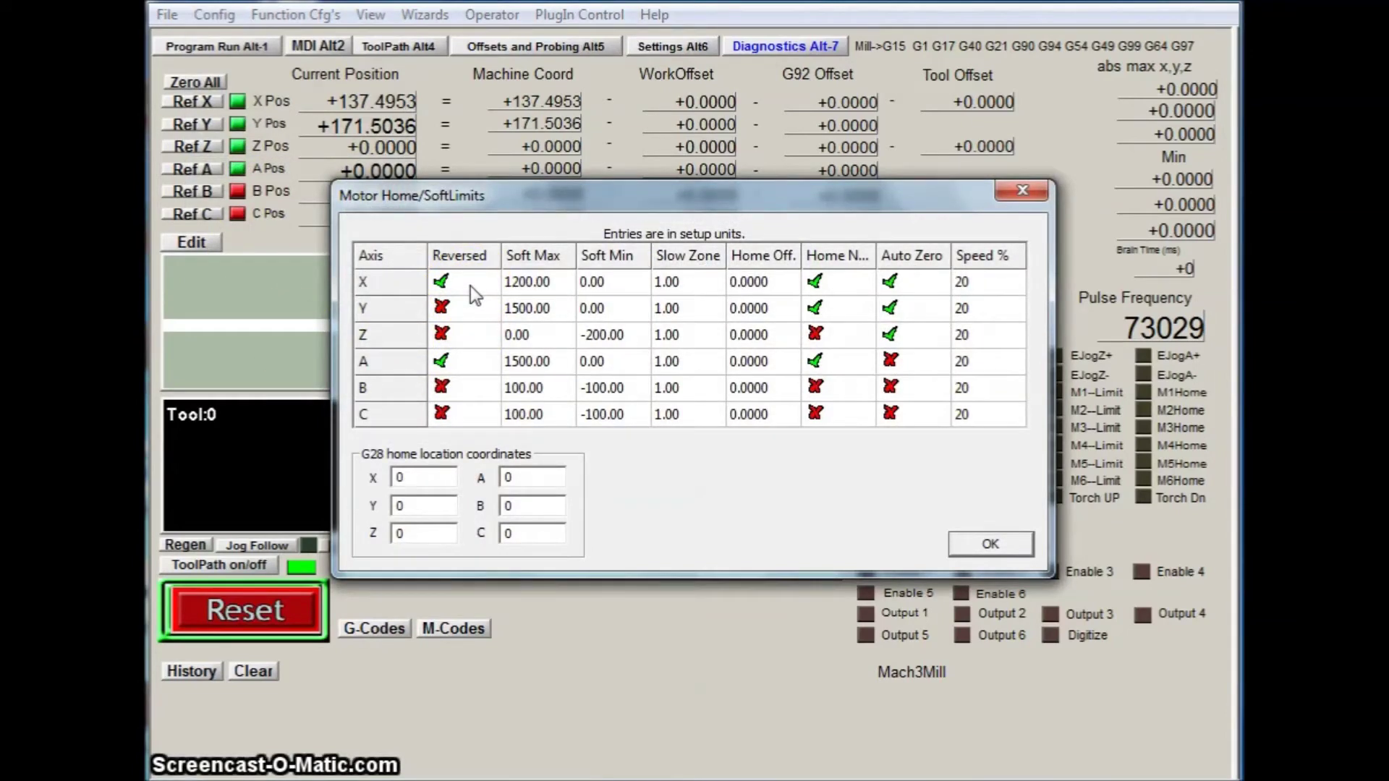
click(458, 335)
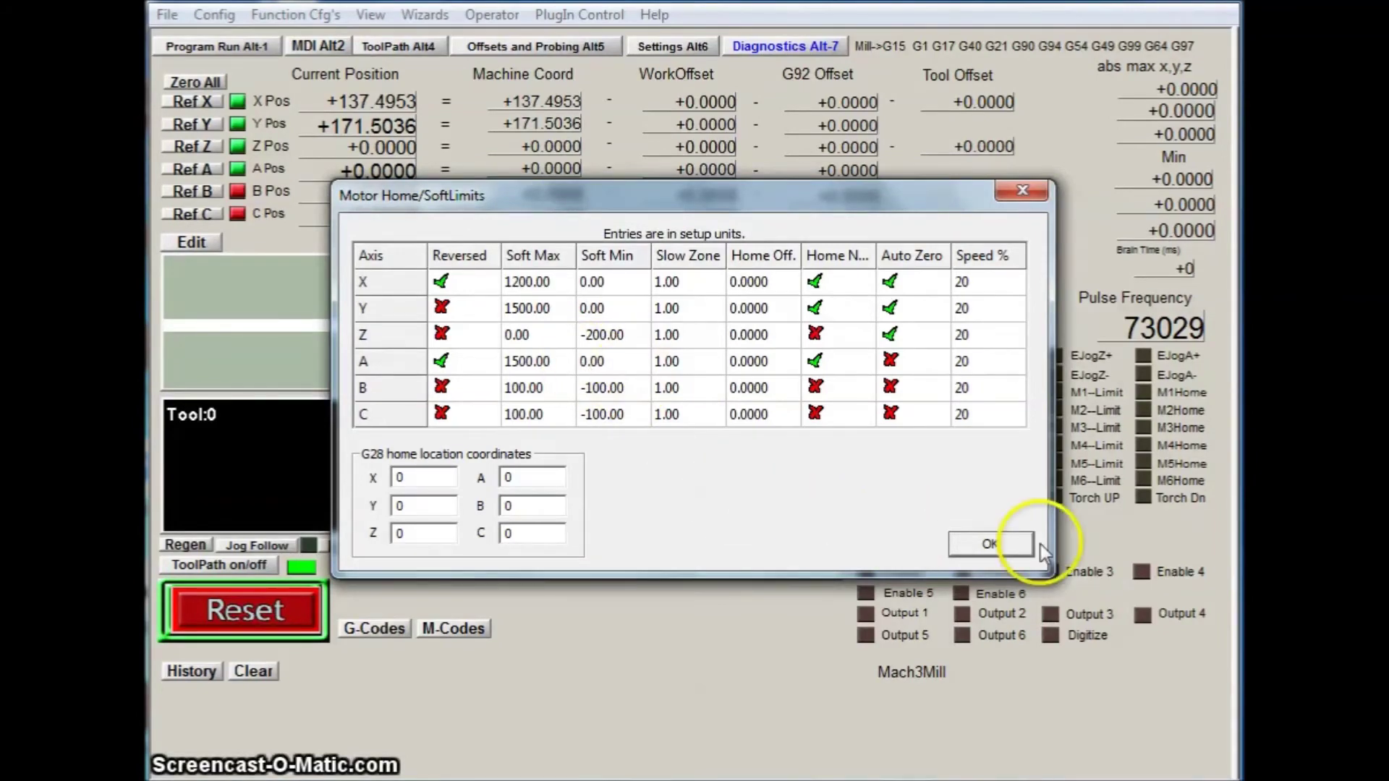
click(995, 547)
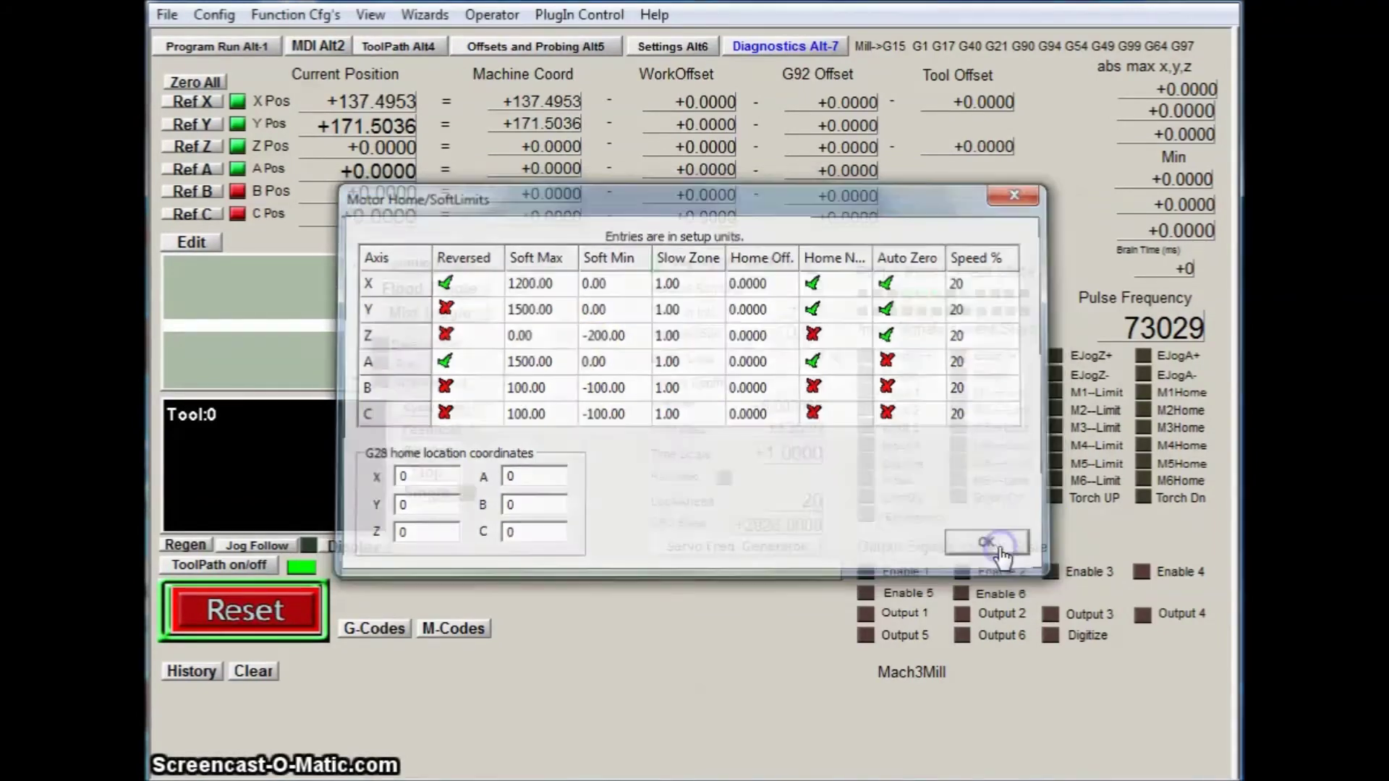
- Slave the A axis to the Y axis with no slaved axis for X and Z, accept the selection, and reset the controller
click(216, 15)
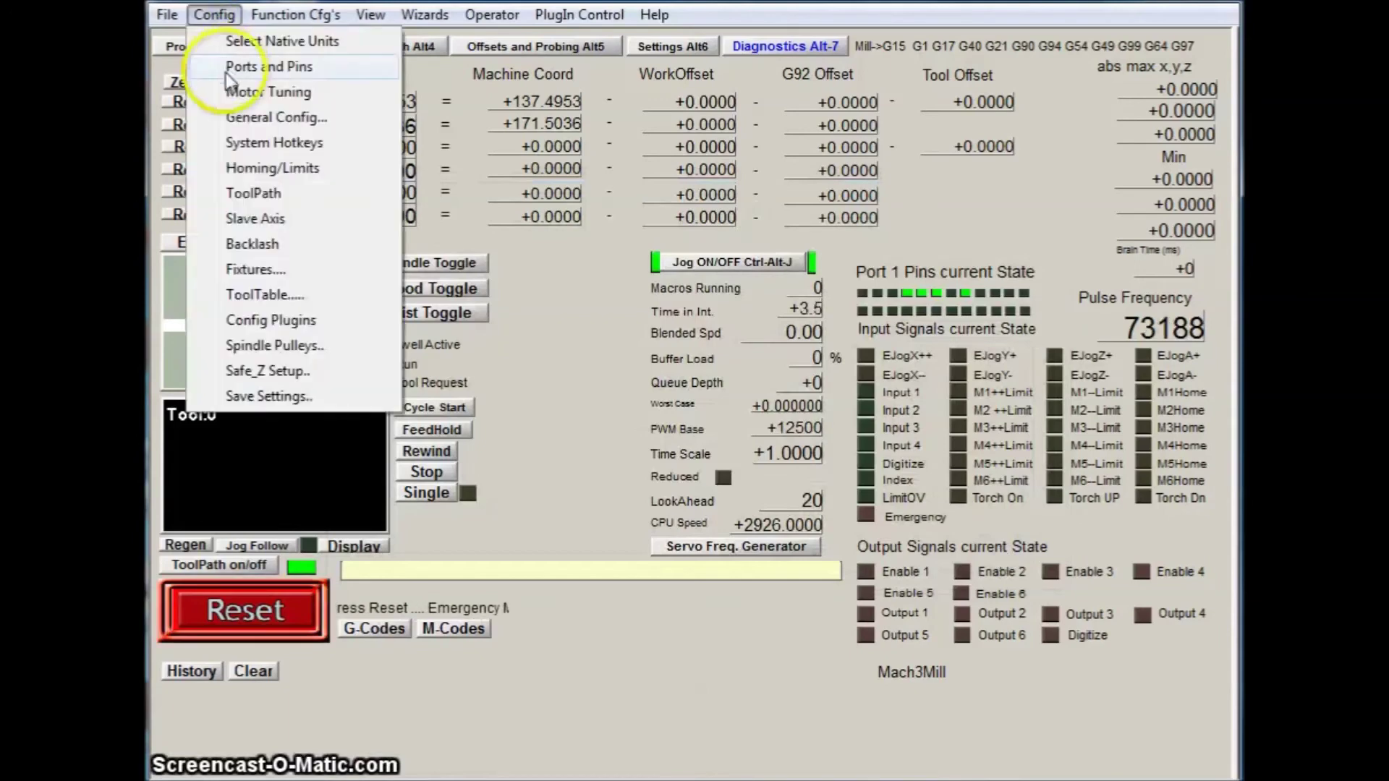
click(276, 220)
click(476, 427)
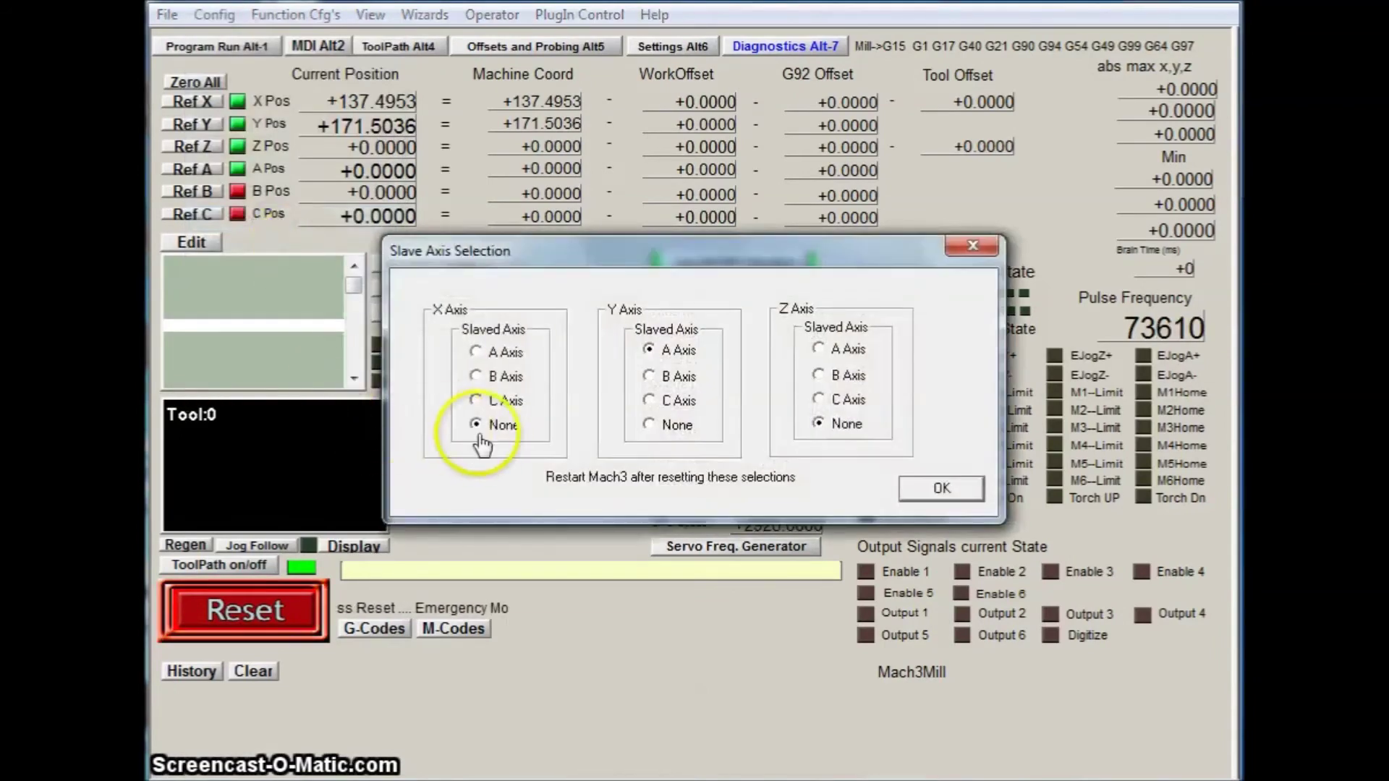
click(648, 351)
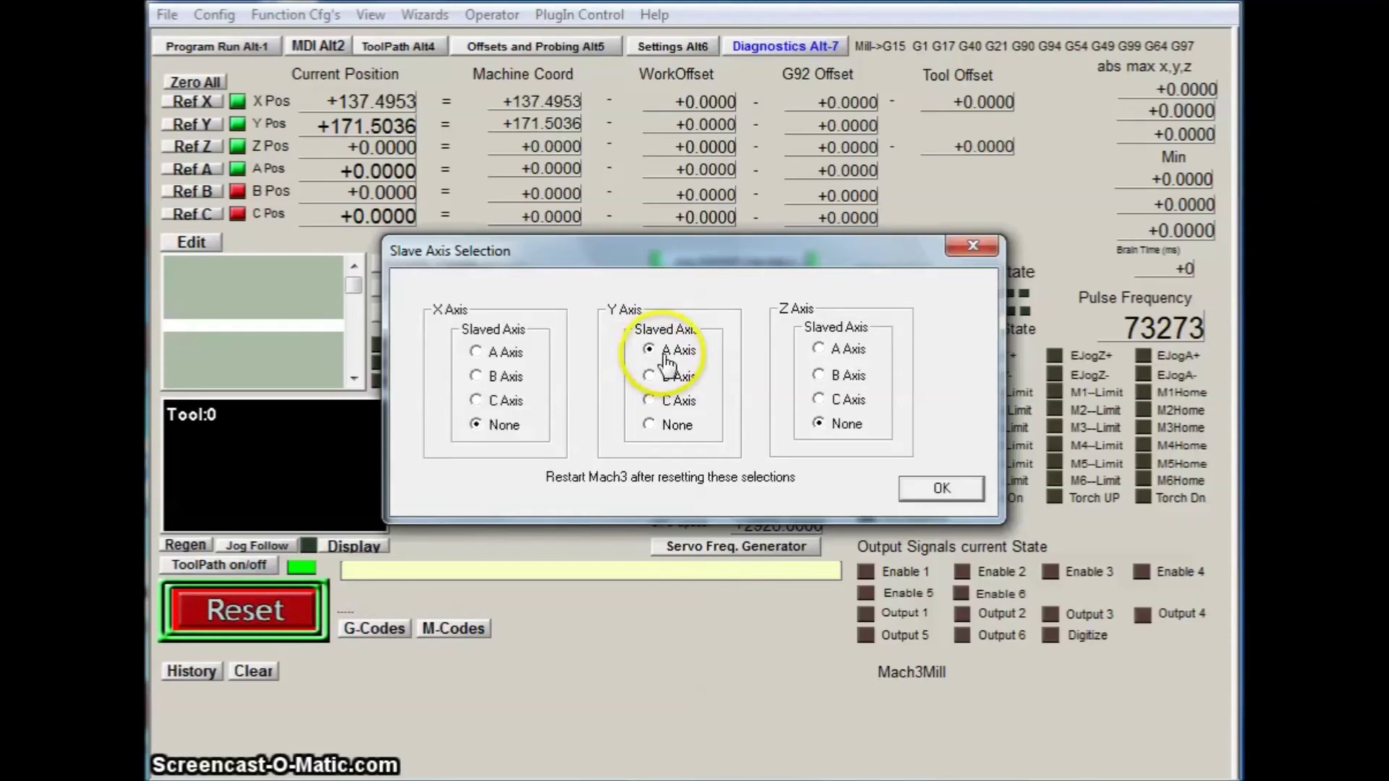
click(832, 426)
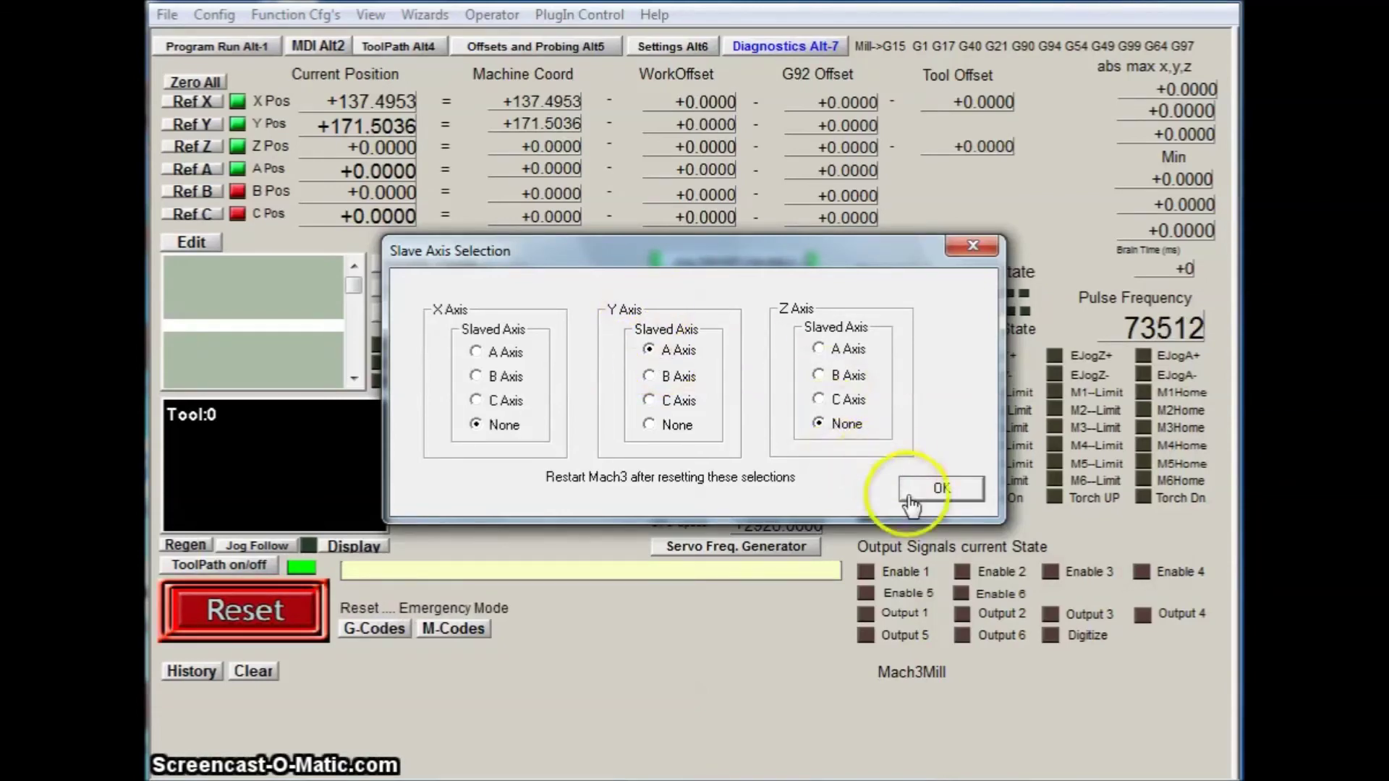
click(937, 489)
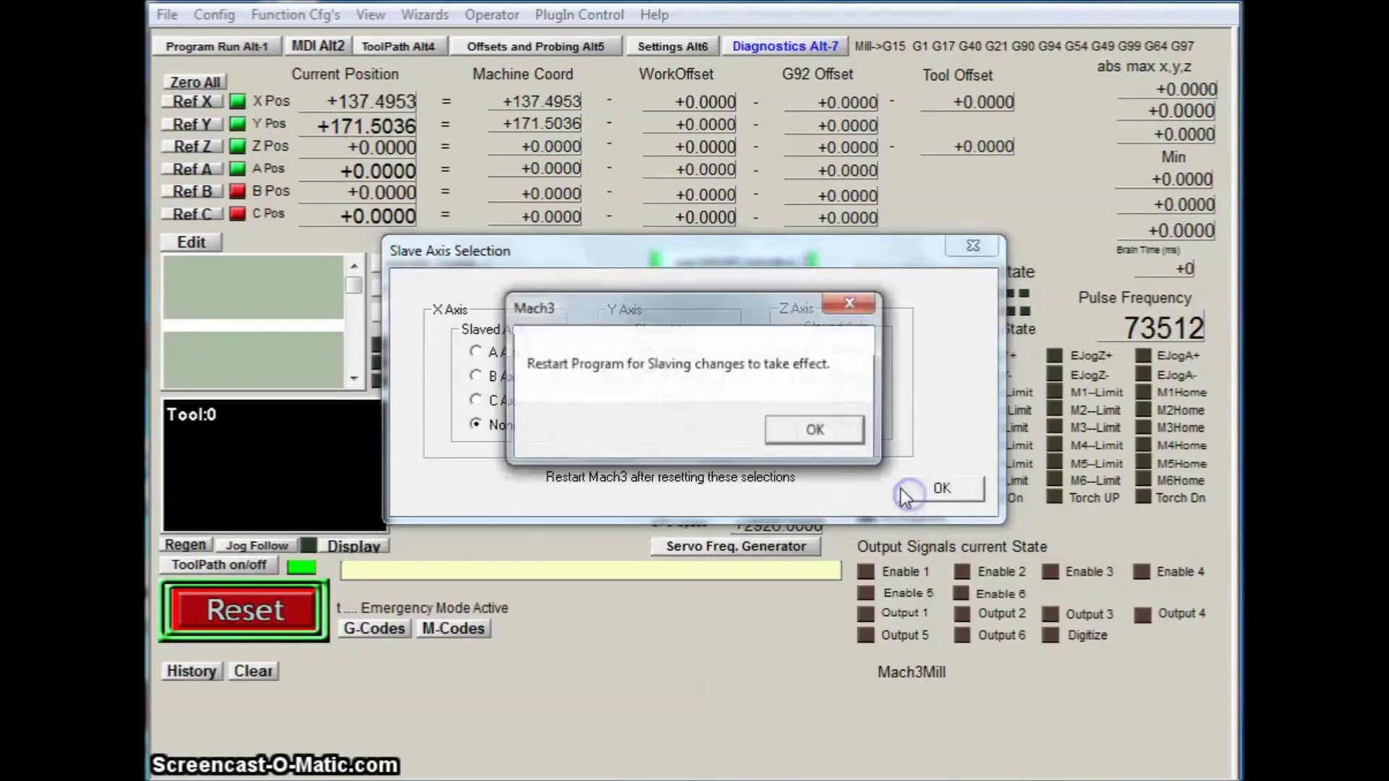
click(810, 437)
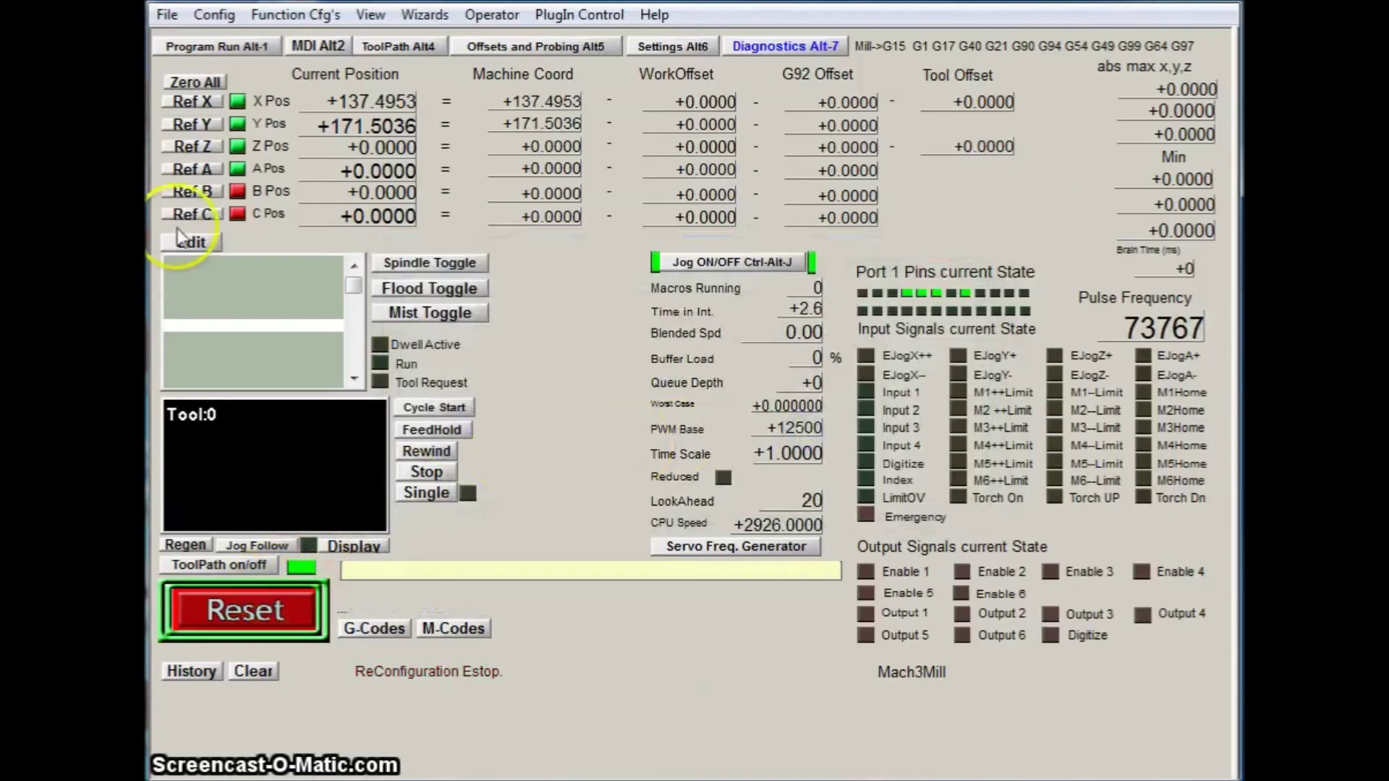
click(220, 630)
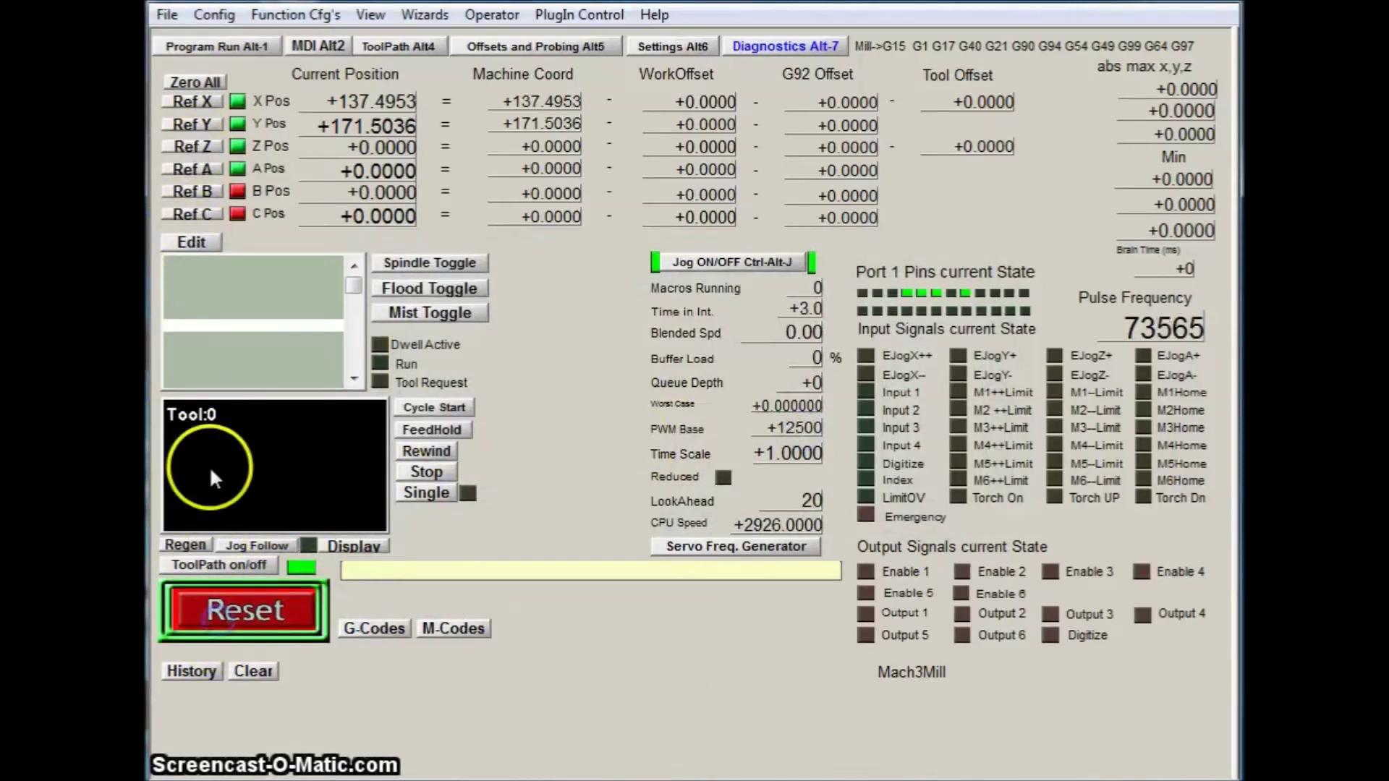
click(209, 16)
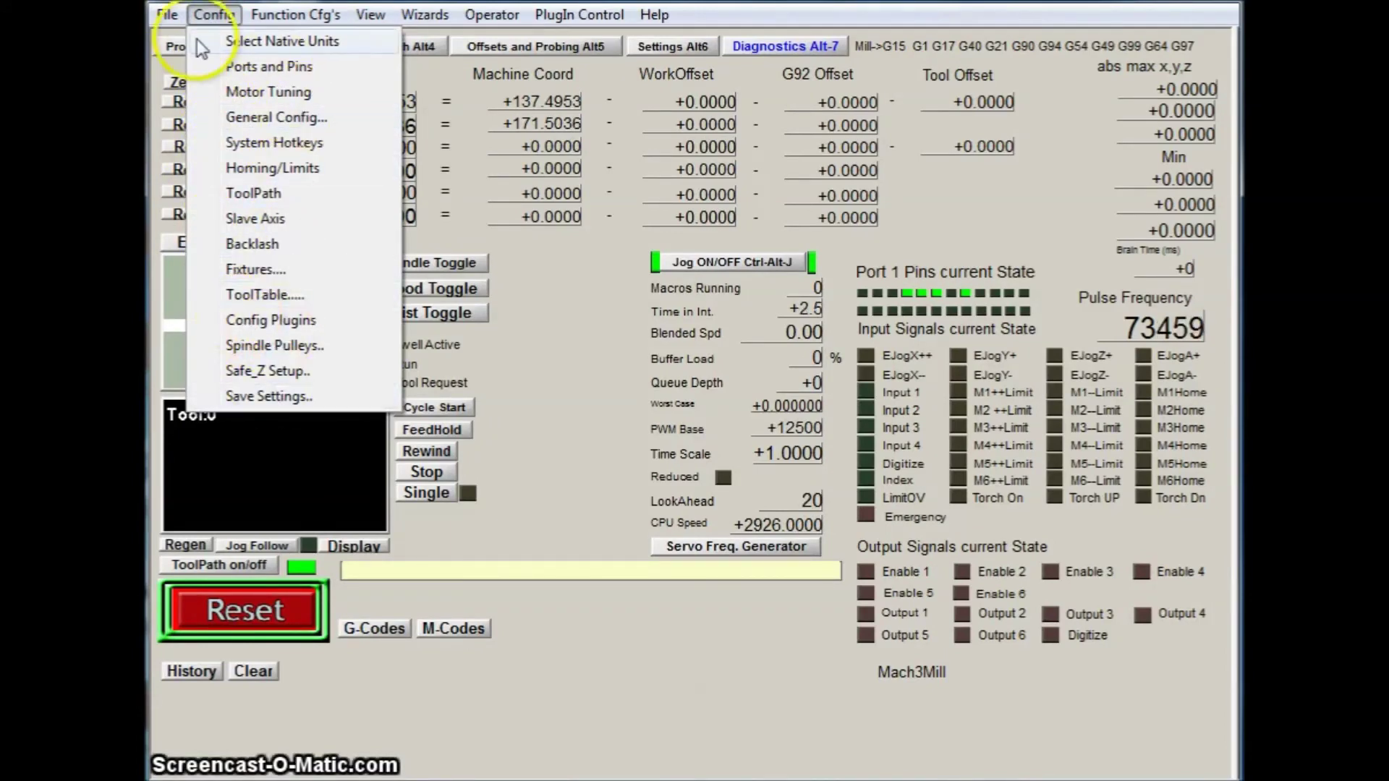
click(486, 690)
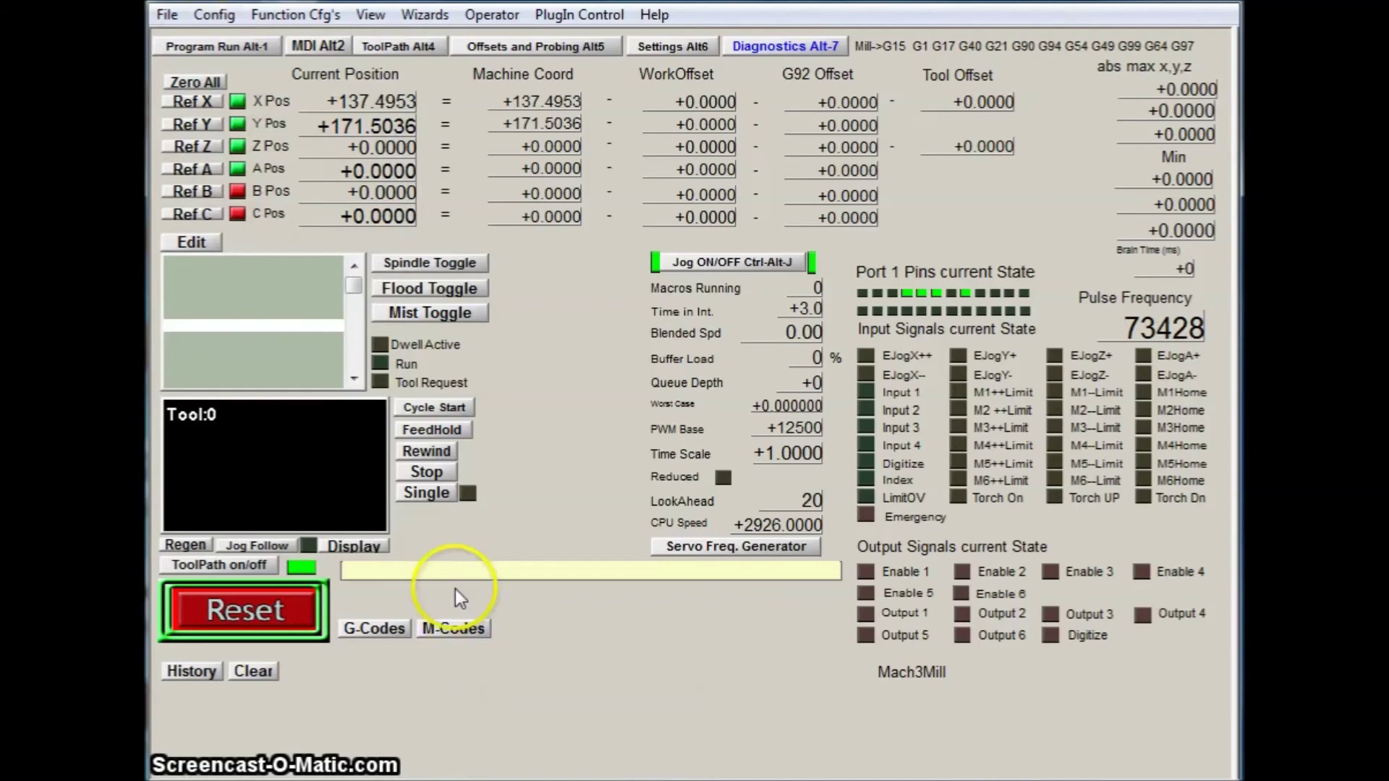
- Go to the program run screen, check the axis homing control and positions, and toggle the soft limits off and back on
click(253, 46)
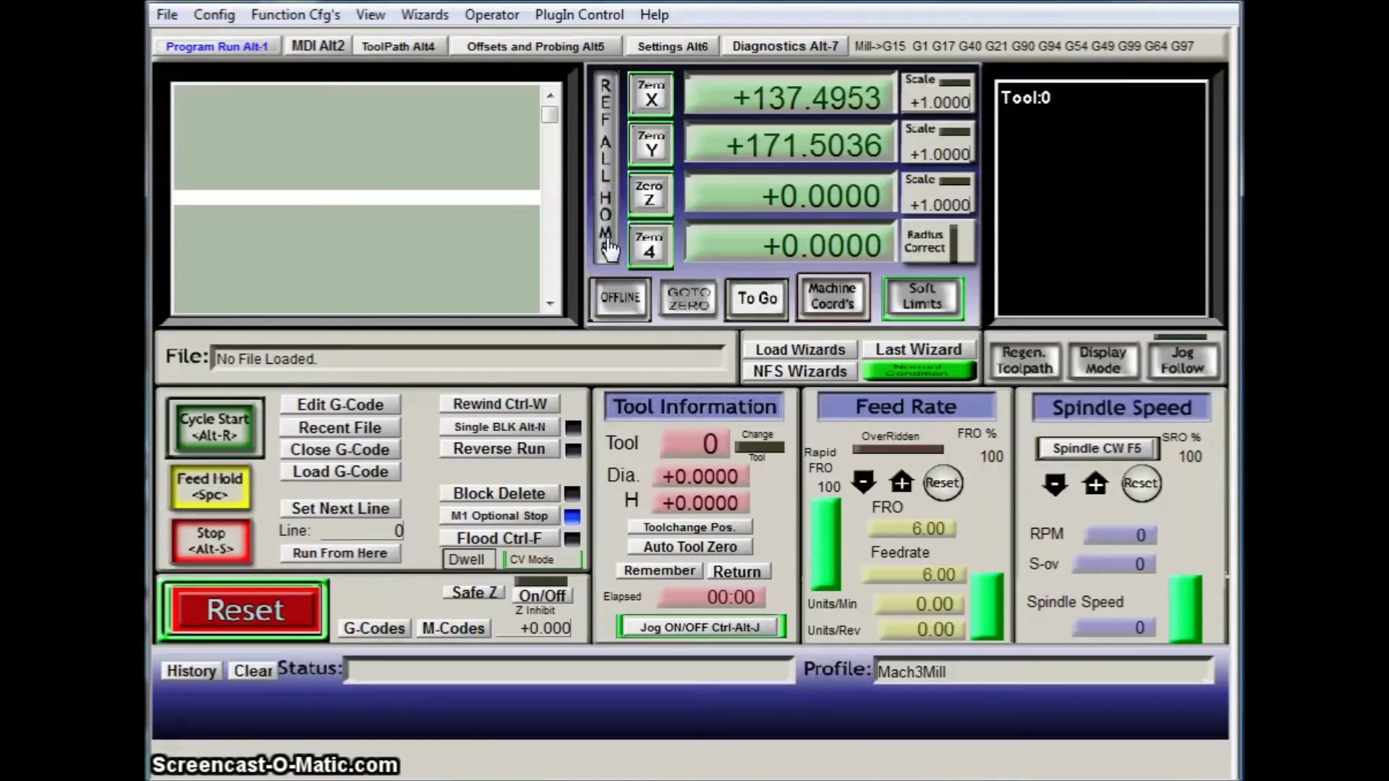
click(608, 245)
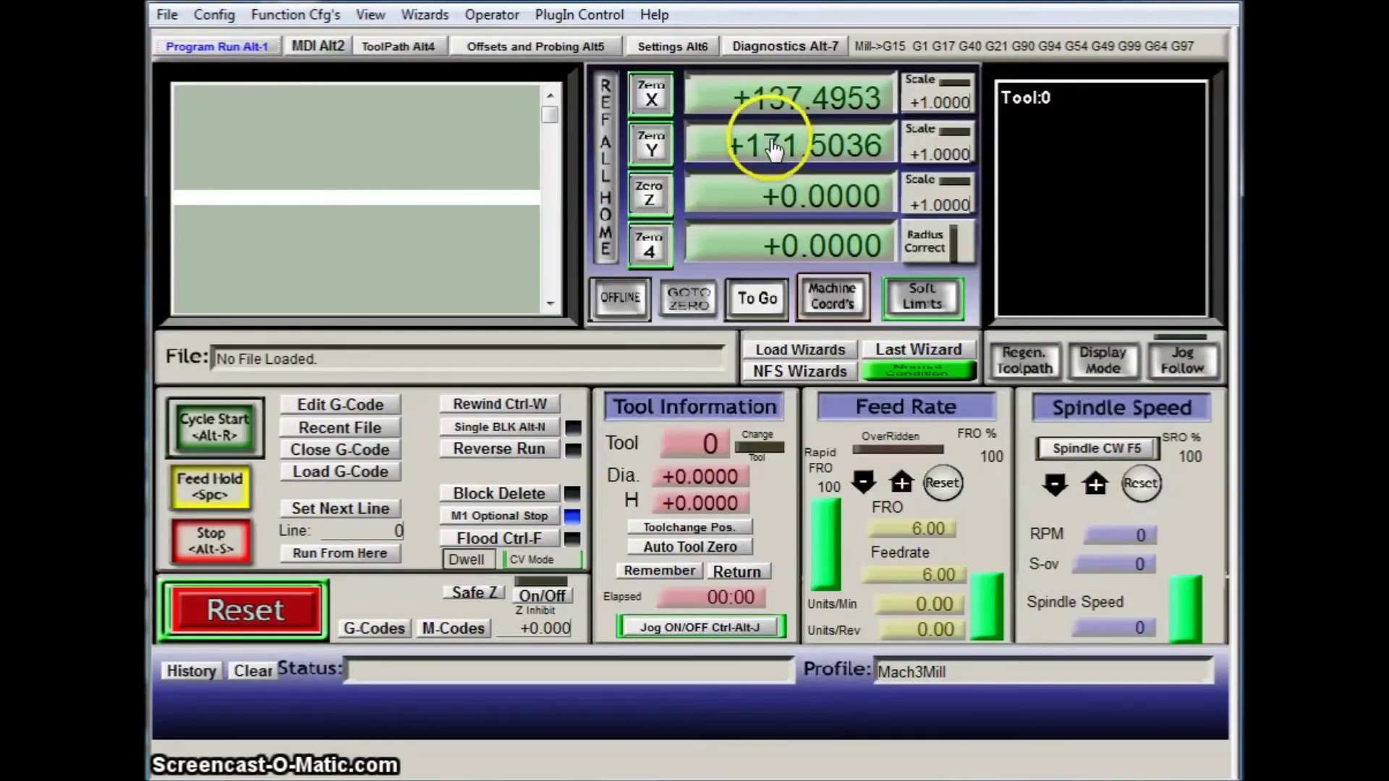
click(910, 305)
click(909, 311)
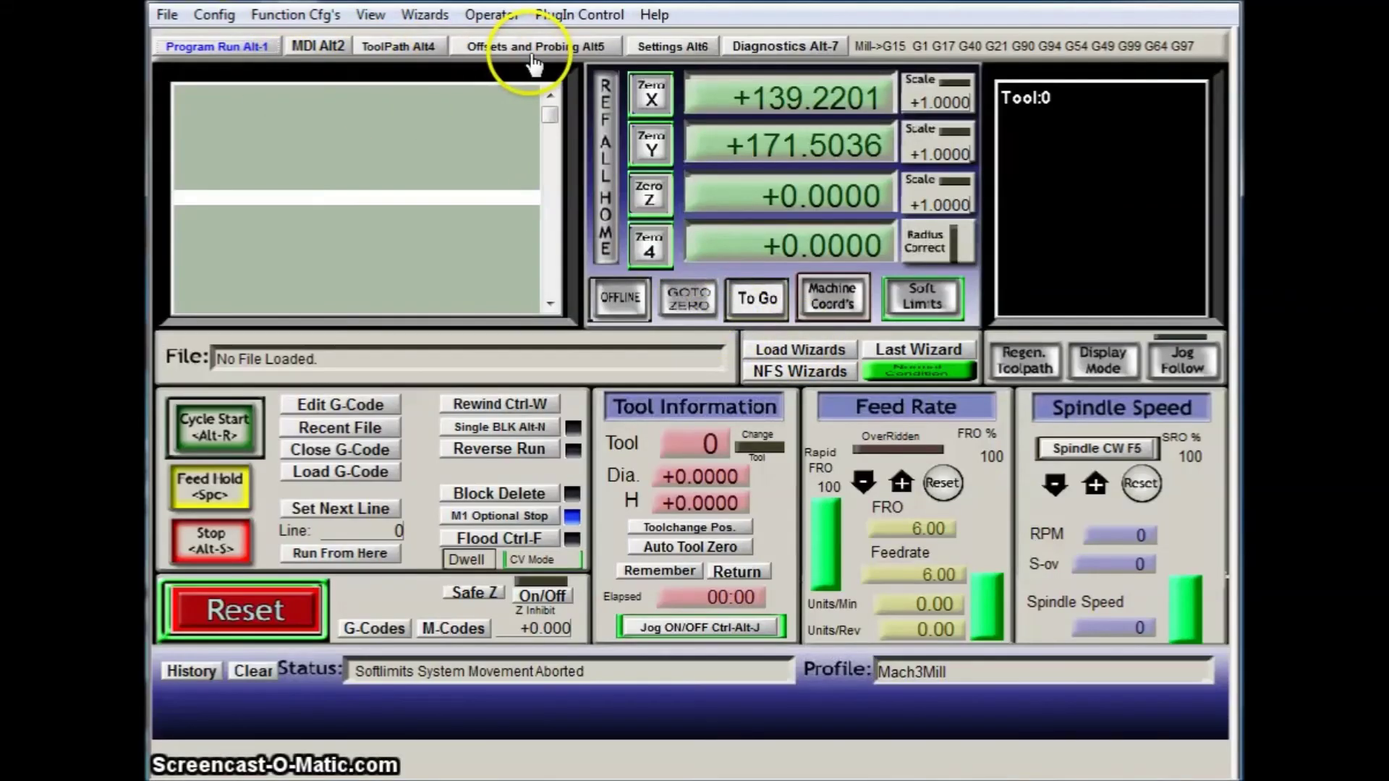
- Review the automatic and manual limit override, tool change and axis calibration options on the settings screen
click(673, 47)
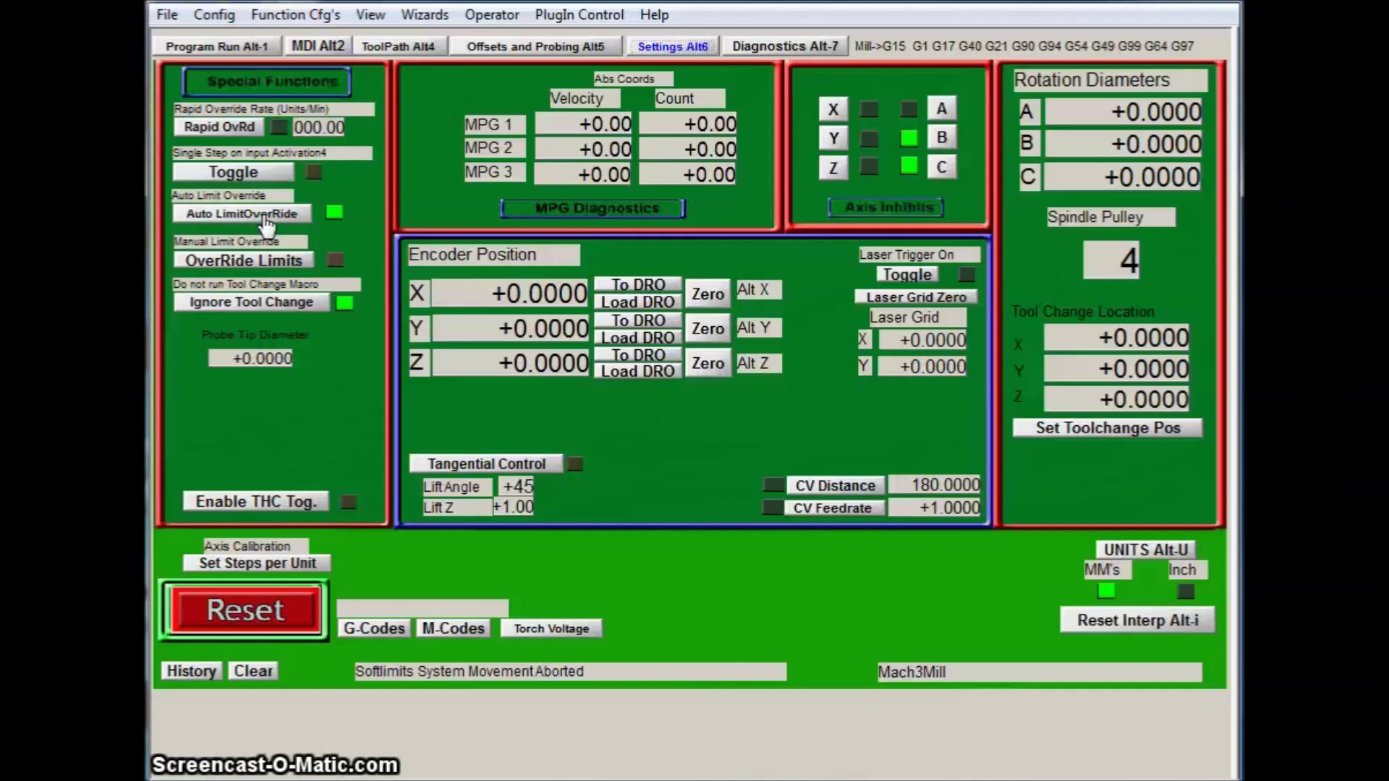
click(256, 255)
click(254, 628)
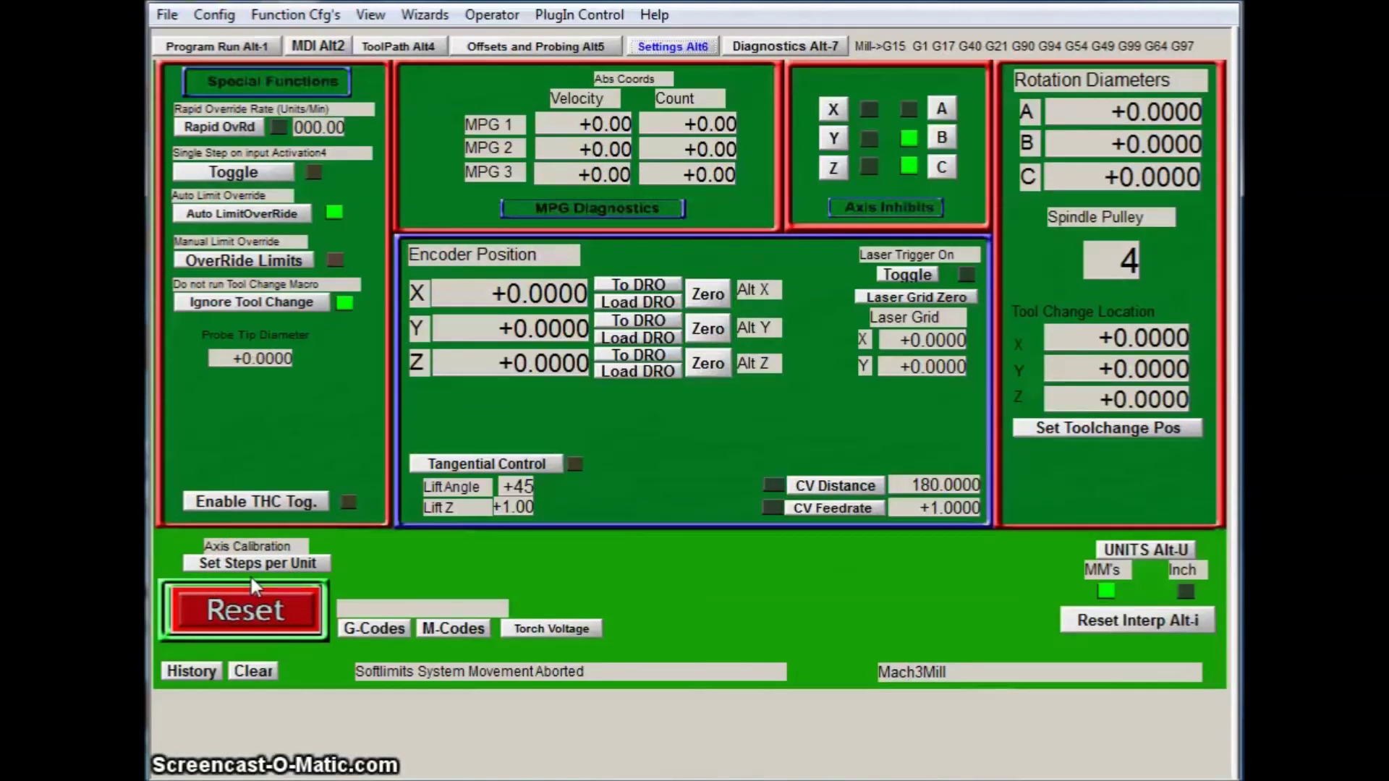
click(223, 16)
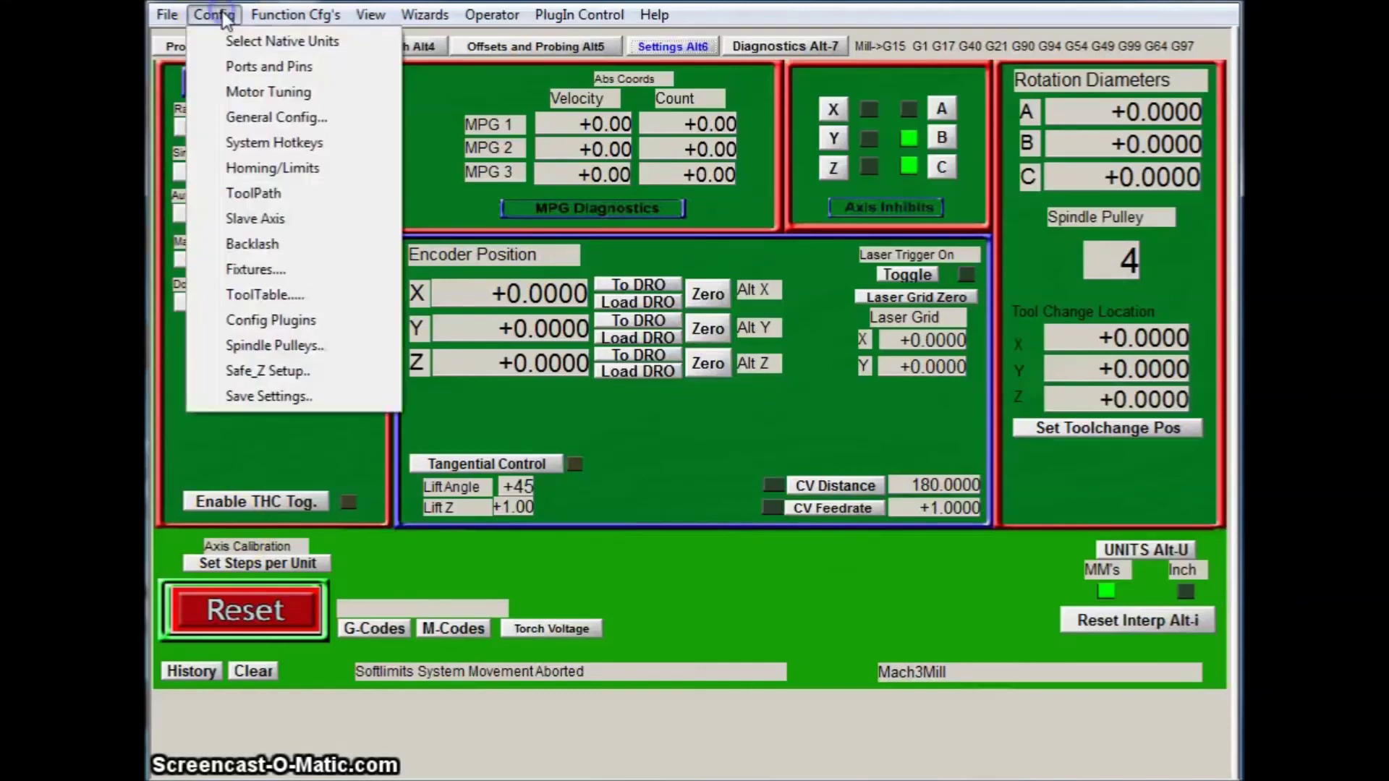
mouse_move(296, 14)
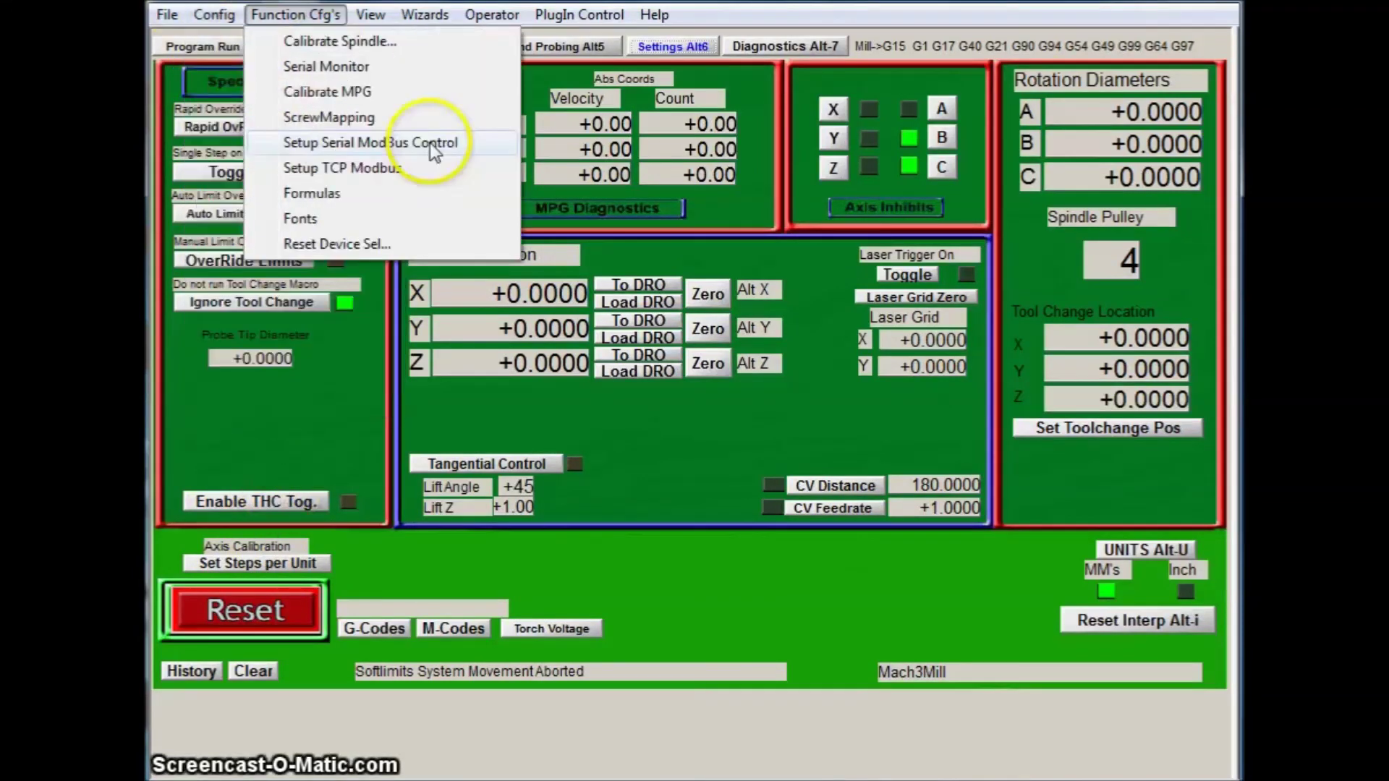